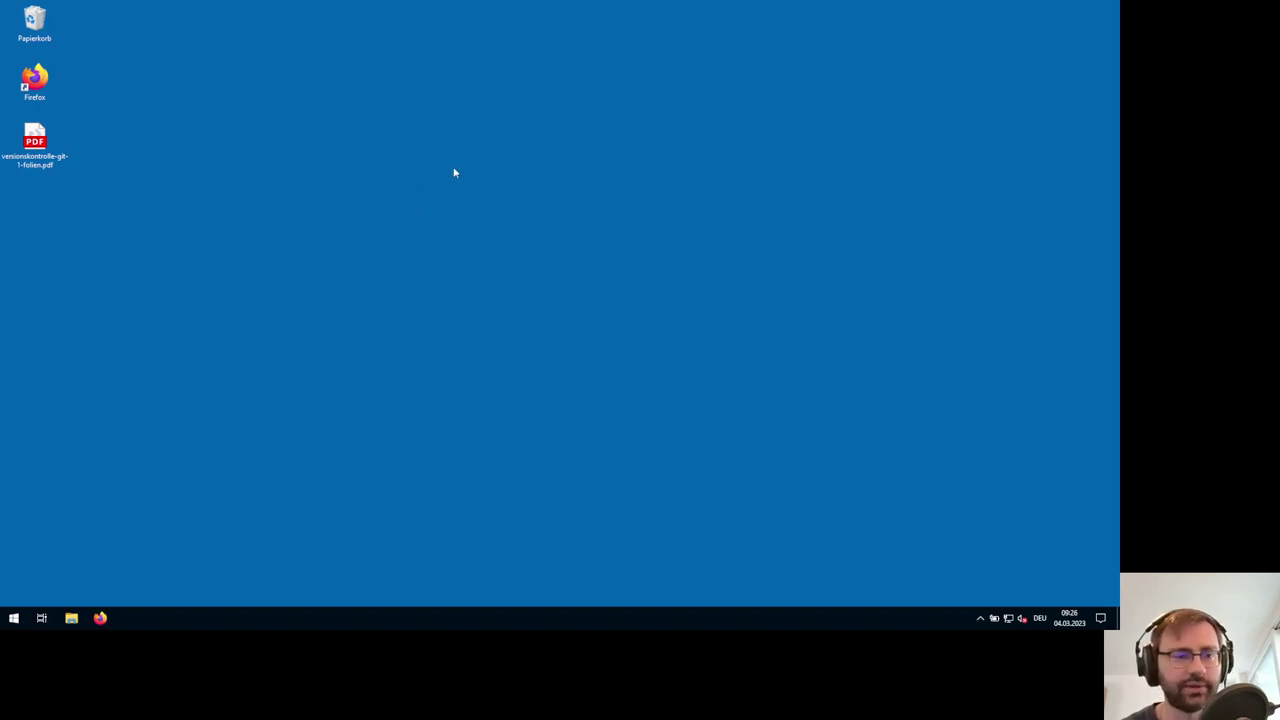
# - Open versionskontrolle-git-1-folien.pdf from the desktop and show it in presentation mode, advancing to the "Voraussetzungen" slide
pyautogui.doubleClick(51, 166)
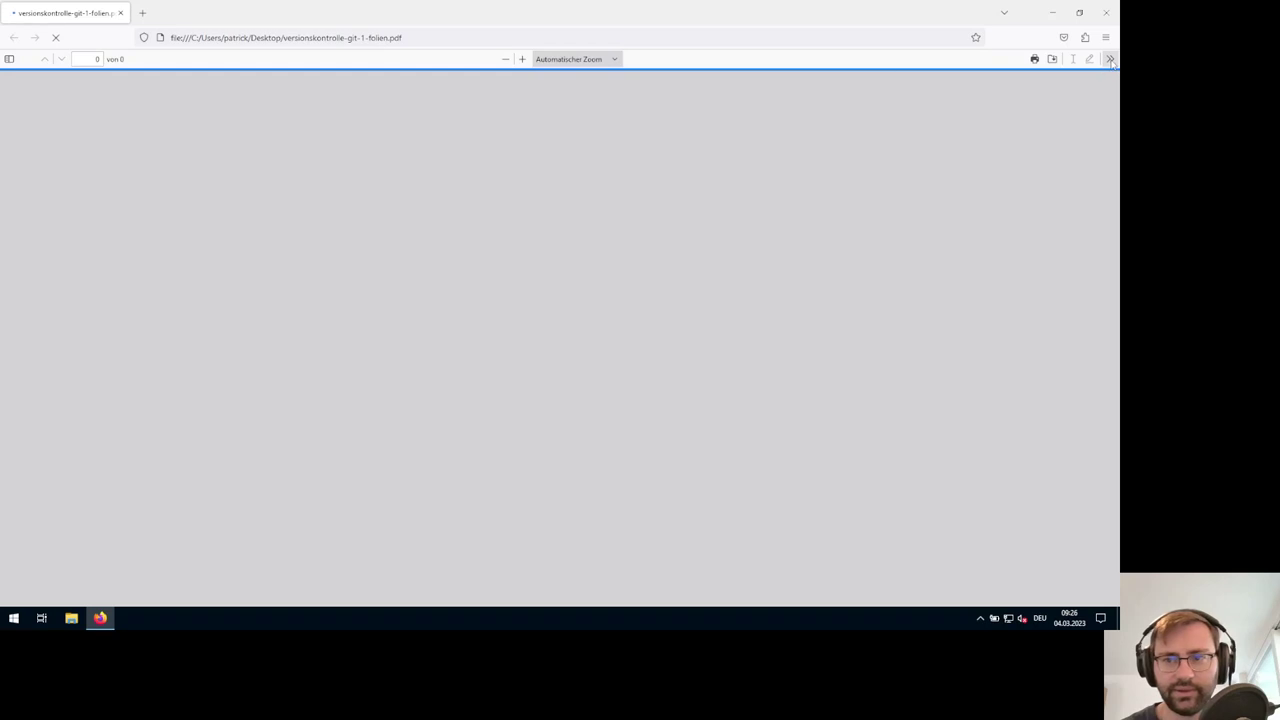
pyautogui.click(1109, 59)
pyautogui.click(1036, 86)
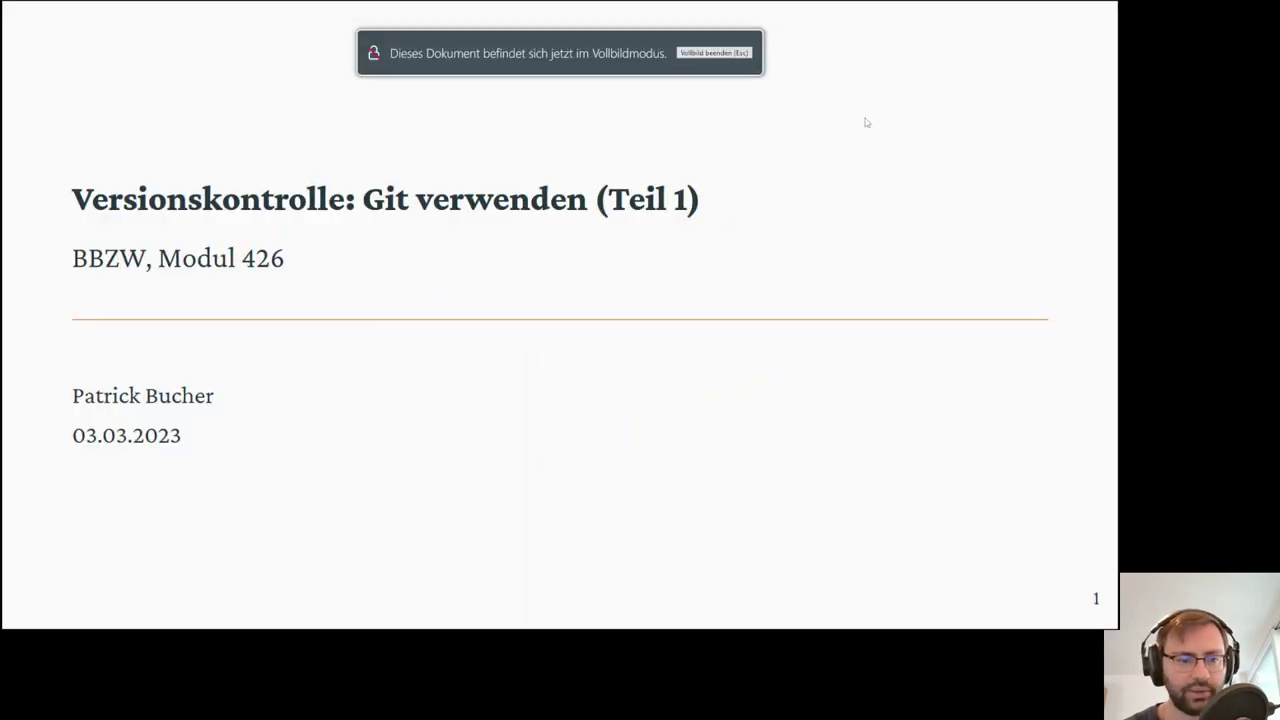
pyautogui.click(869, 114)
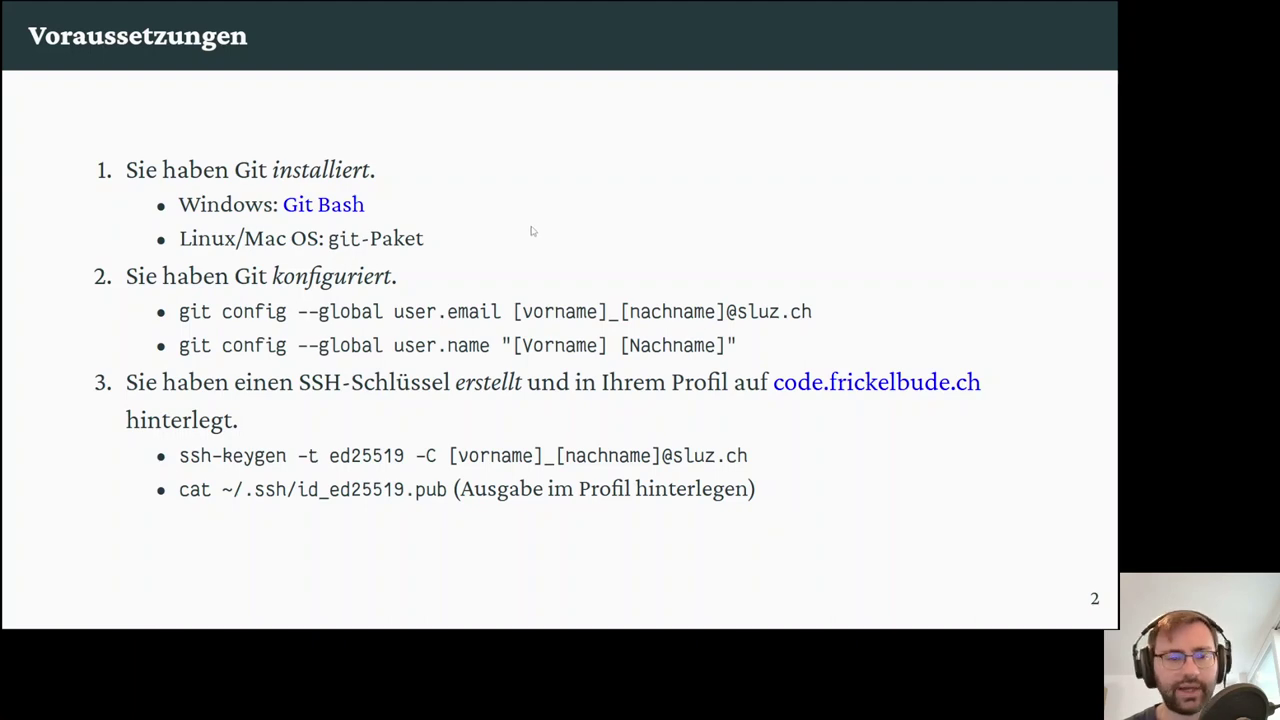
# - Leave presentation mode and bring up the Git download page linked as "Git Bash" on the Voraussetzungen slide
pyautogui.press('Escape')
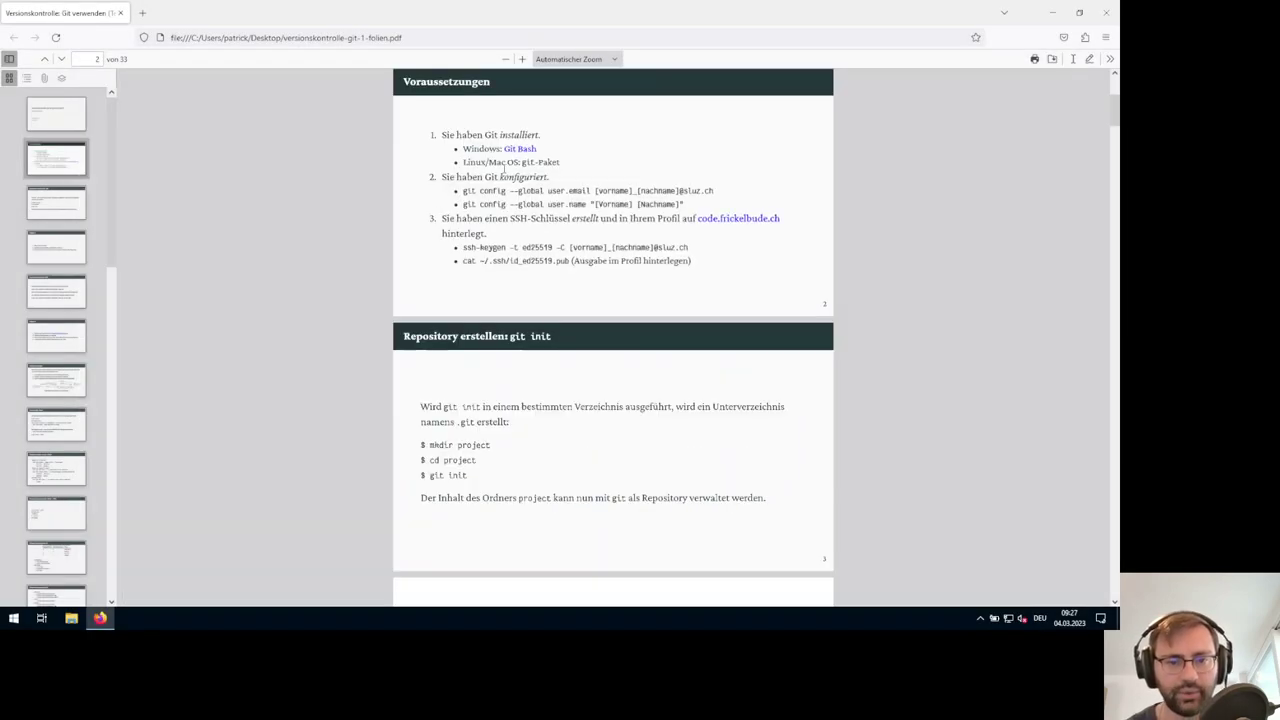
pyautogui.scroll(3, 554, 180)
pyautogui.scroll(-2, 503, 254)
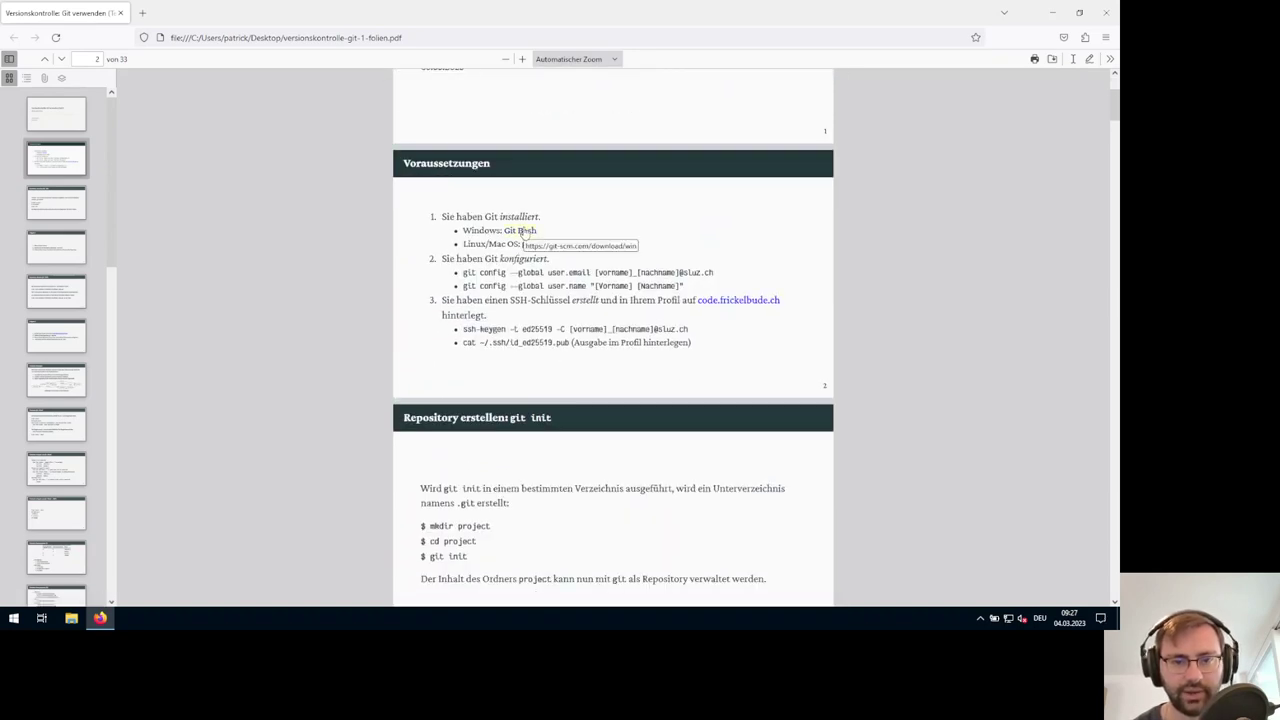
pyautogui.click(522, 231)
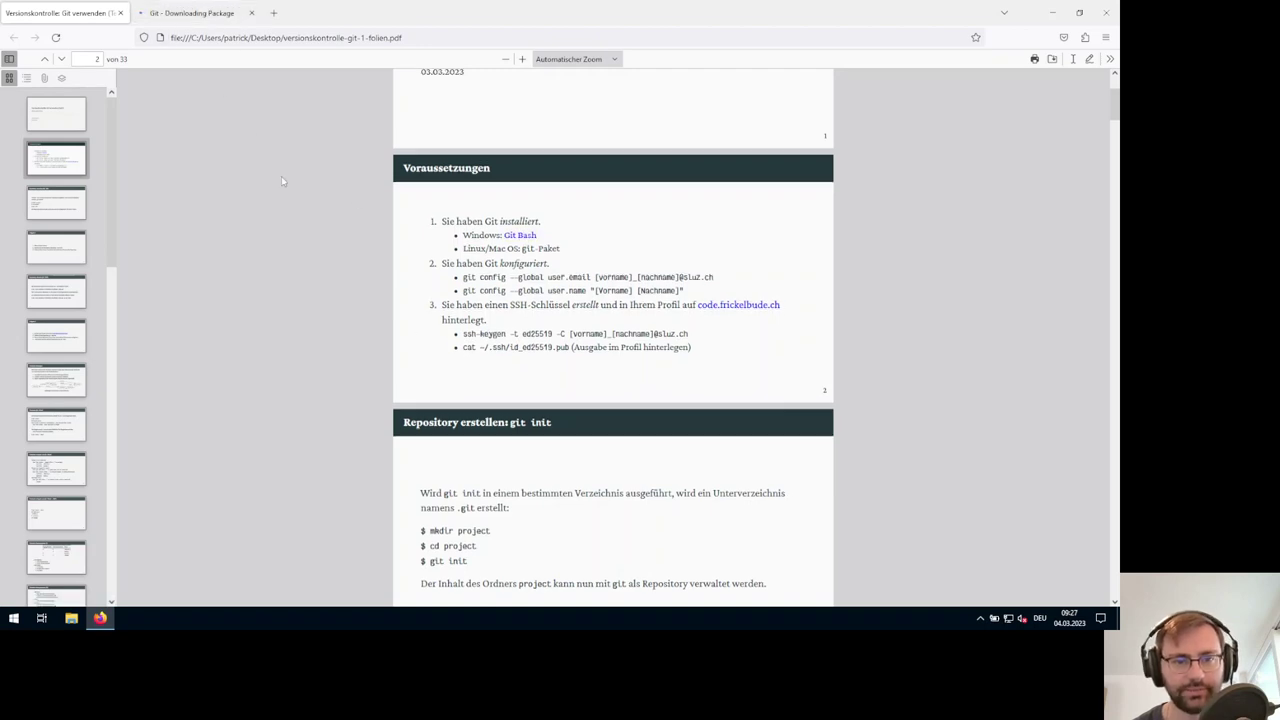
pyautogui.scroll(2, 281, 176)
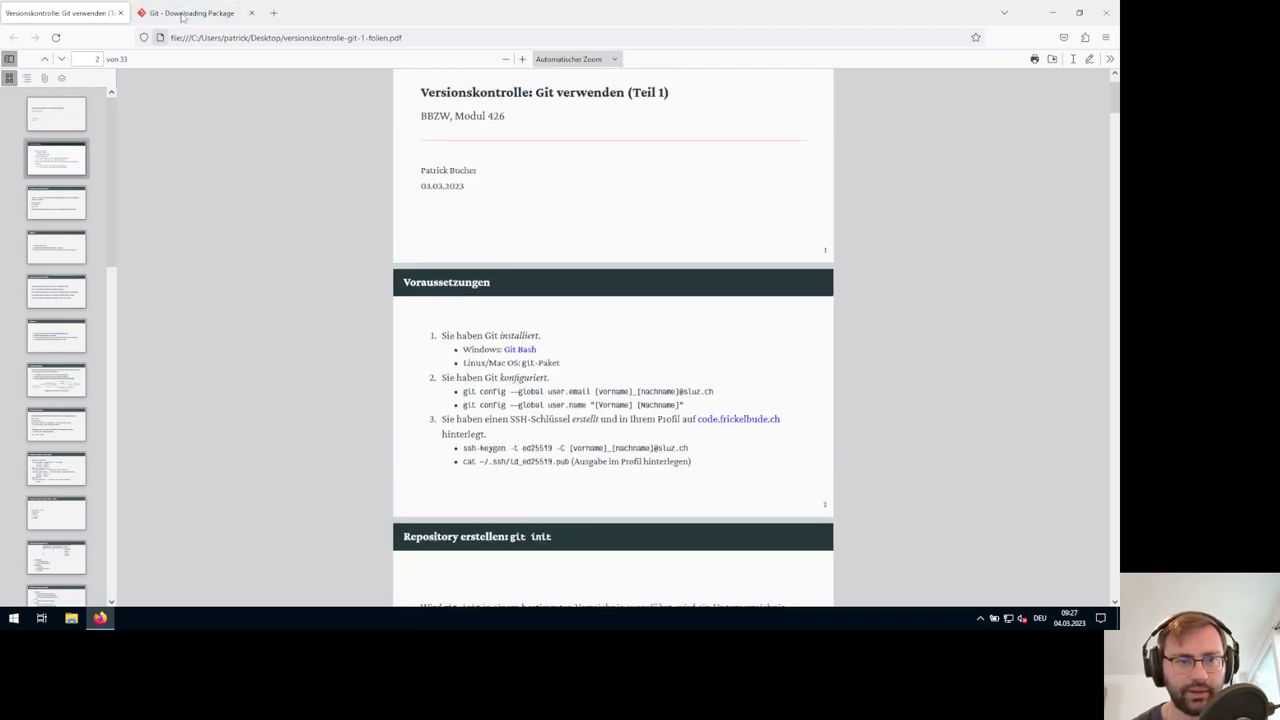
pyautogui.click(185, 13)
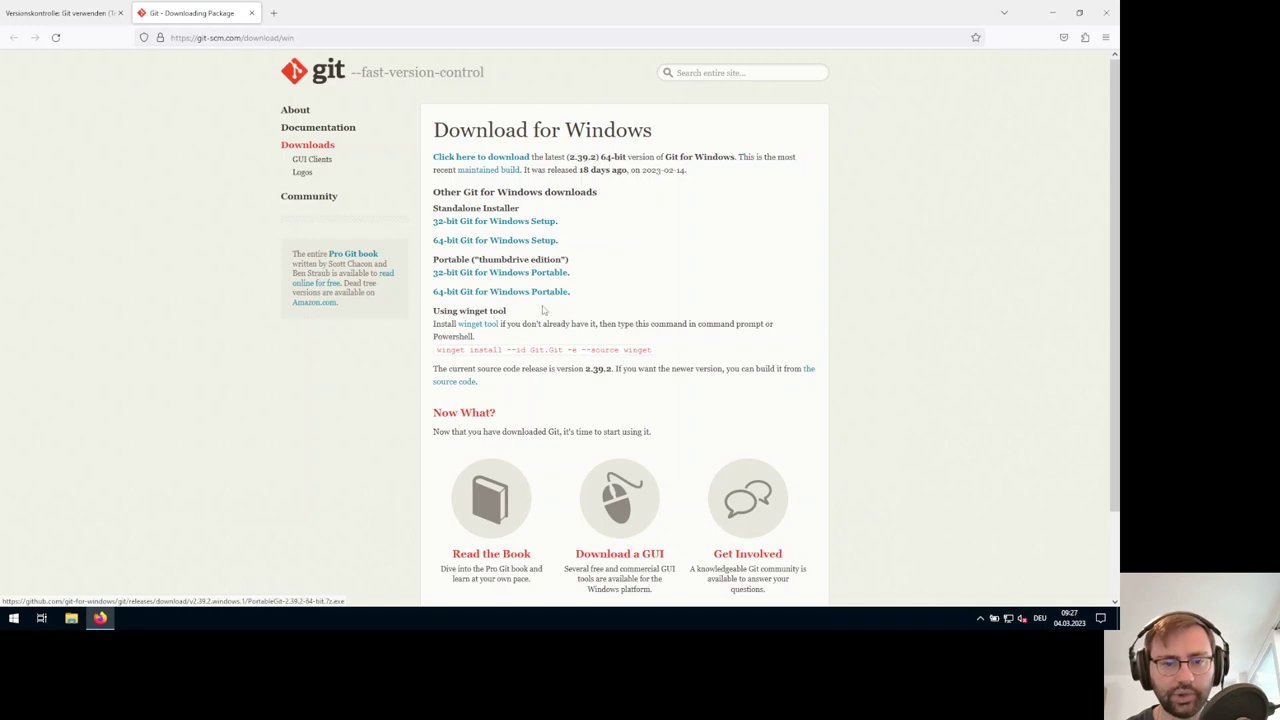
# - Download the standalone 64-bit Git for Windows Setup, run it with permission to make changes, and minimize the browser
pyautogui.click(533, 243)
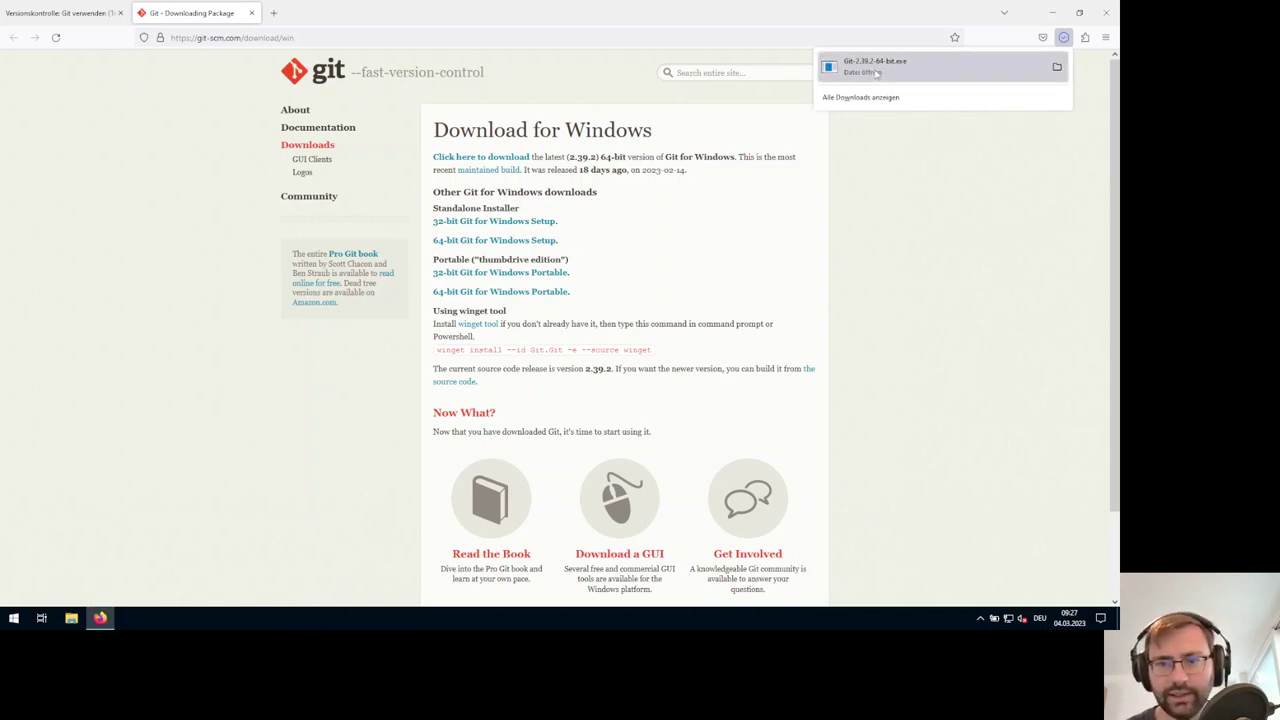
pyautogui.click(876, 73)
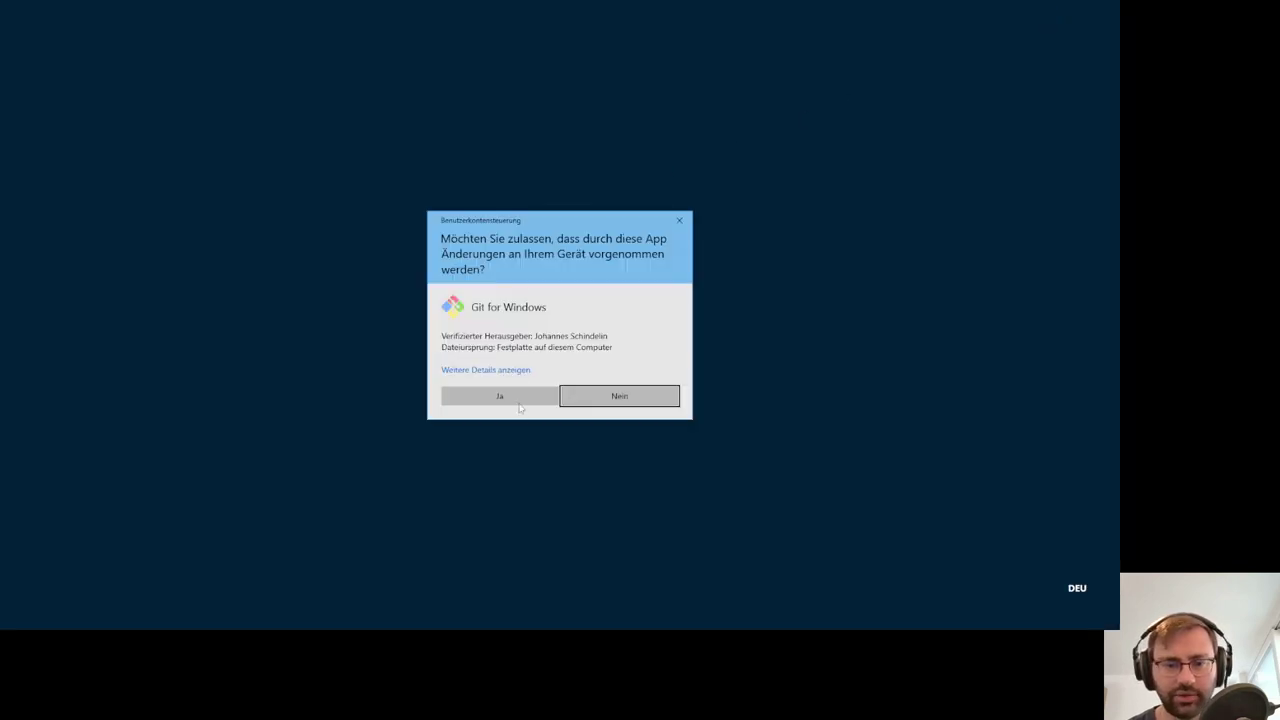
pyautogui.click(524, 396)
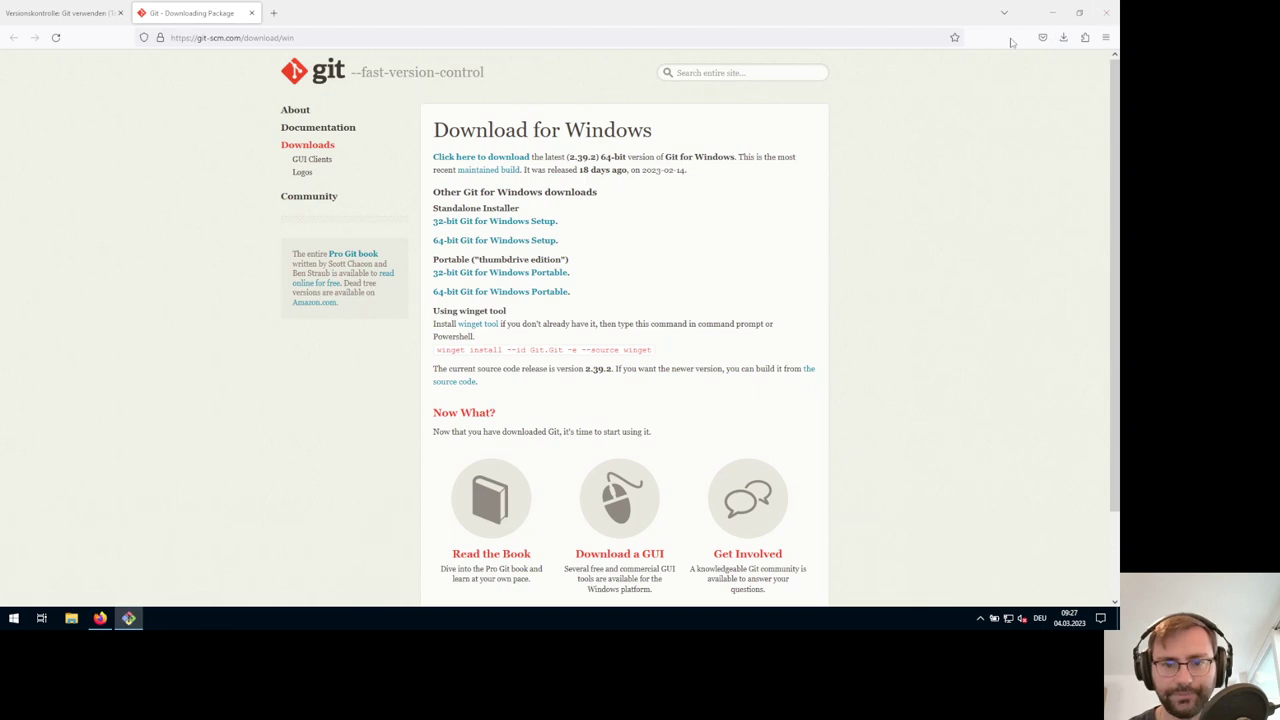
pyautogui.click(1051, 16)
pyautogui.click(1051, 16)
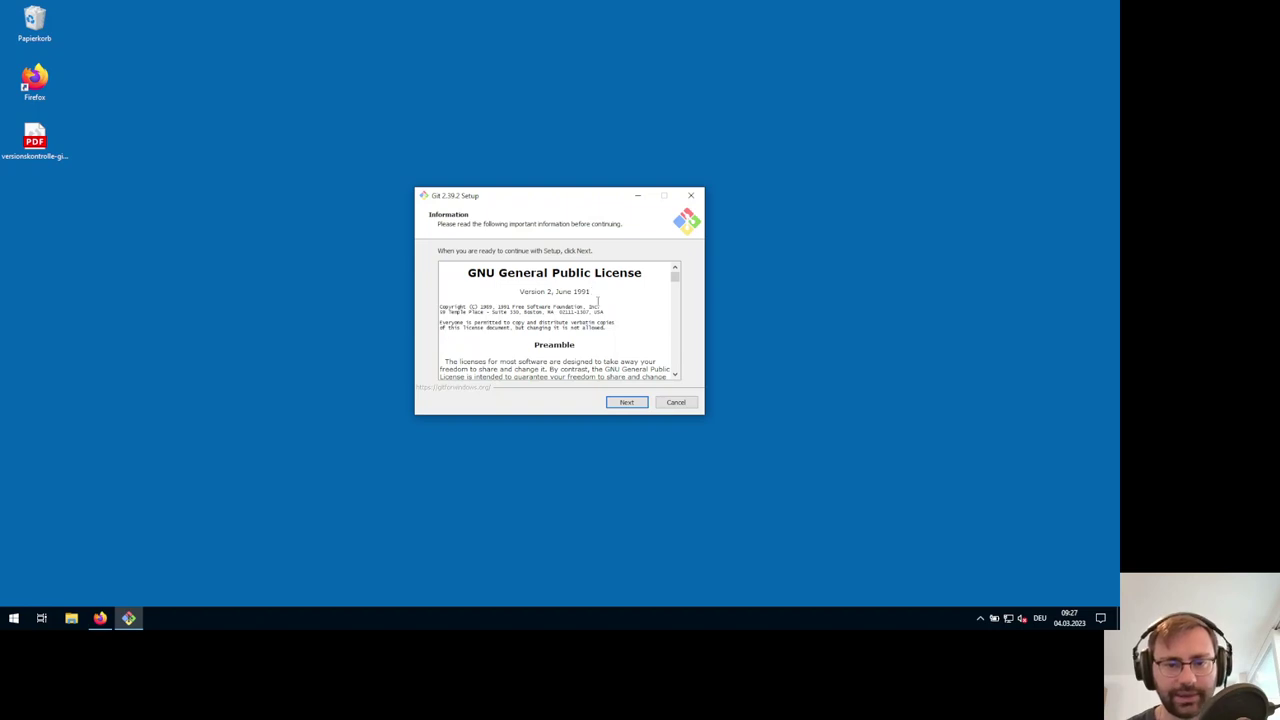
# - Accept the licence and default install folder, and add the "On the Desktop" icon to the selected components
pyautogui.click(628, 403)
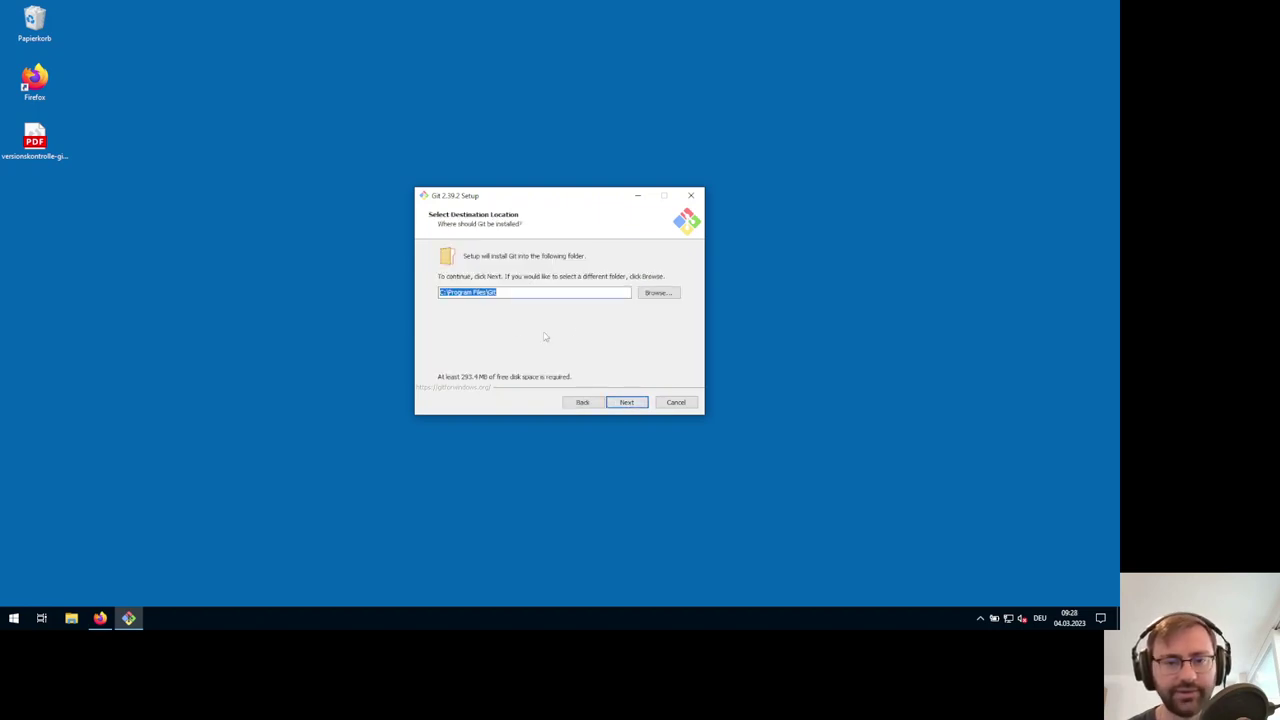
pyautogui.click(627, 402)
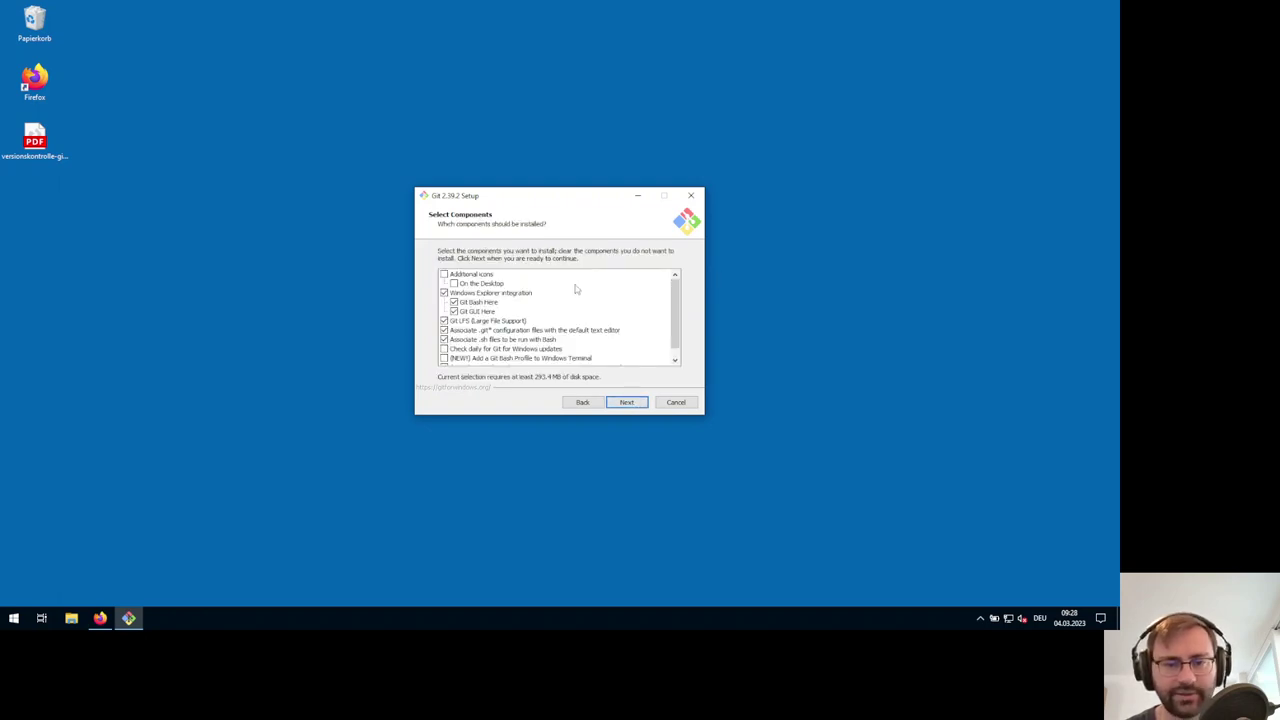
pyautogui.click(488, 285)
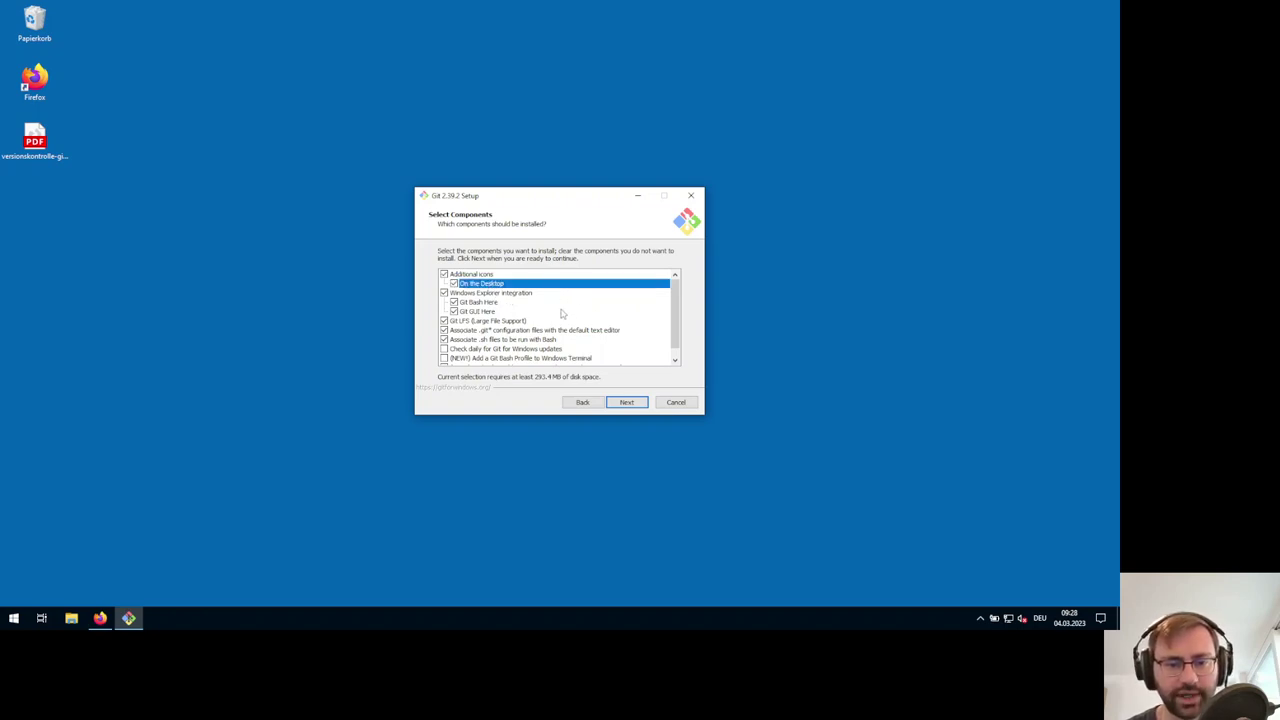
pyautogui.moveTo(679, 298); pyautogui.dragTo(683, 320)
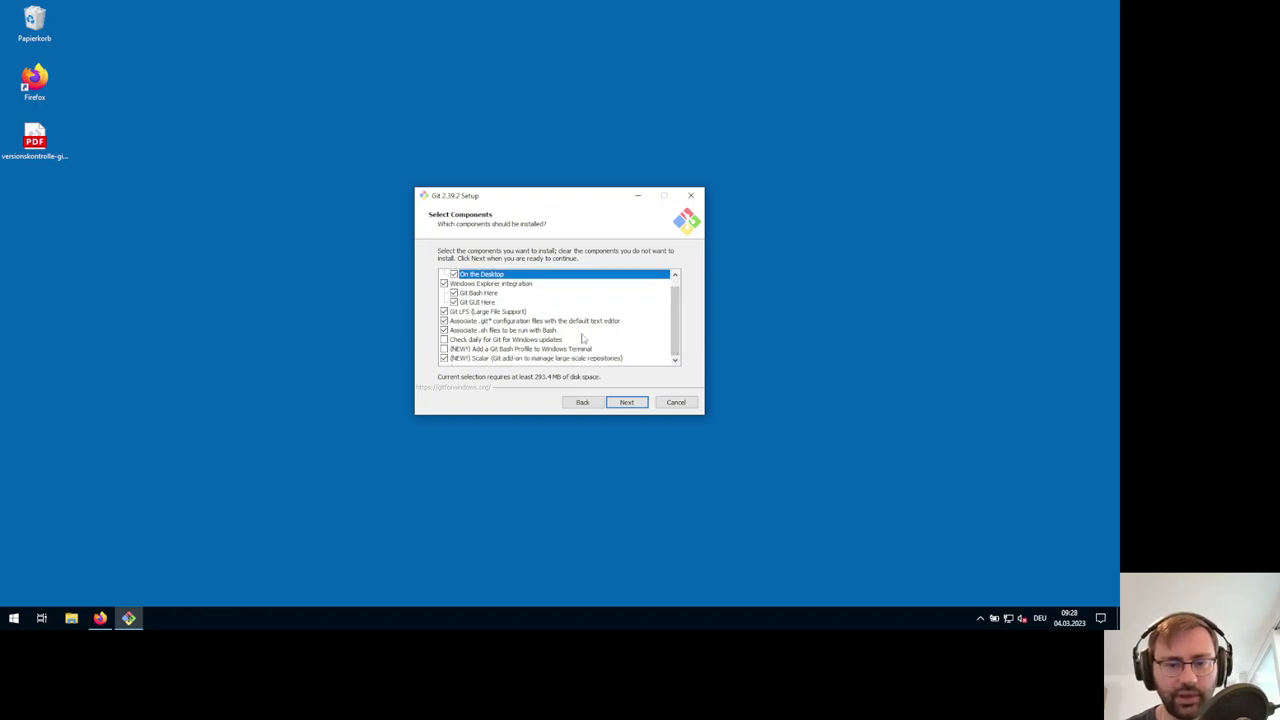
pyautogui.click(625, 403)
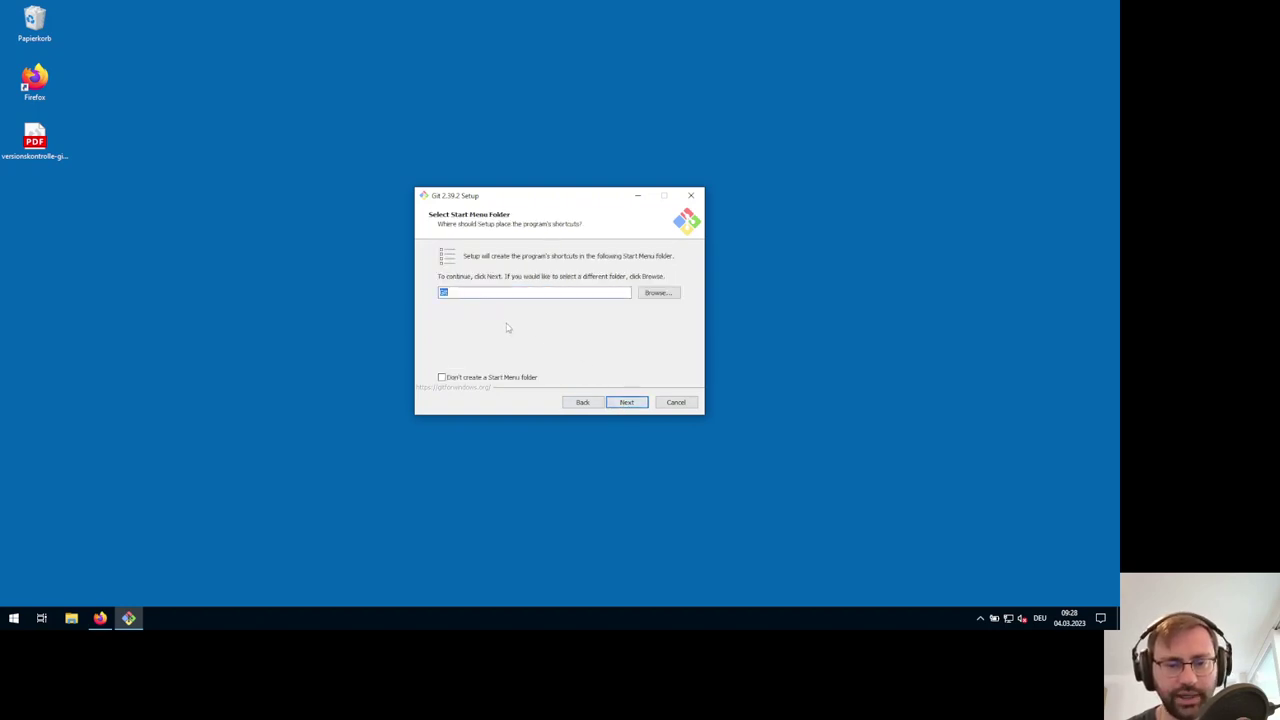
# - Keep the Start Menu folder Git and choose Notepad as Git's default editor
pyautogui.click(628, 403)
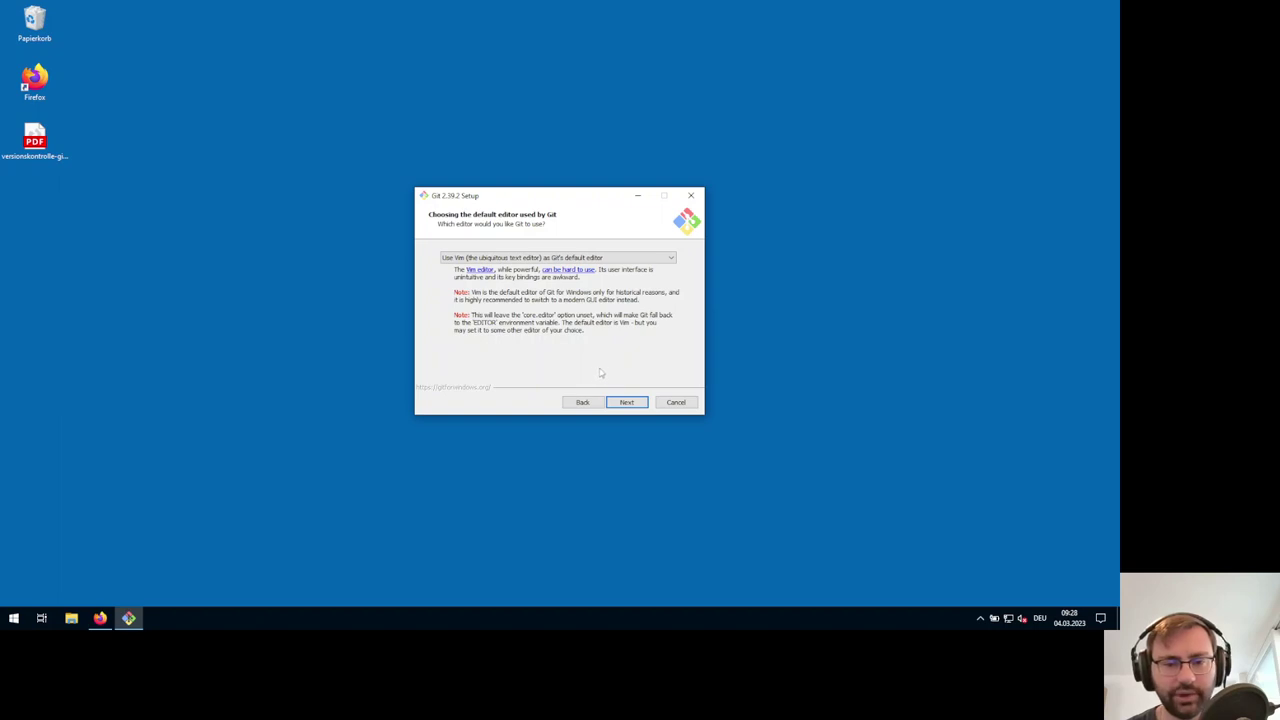
pyautogui.click(638, 257)
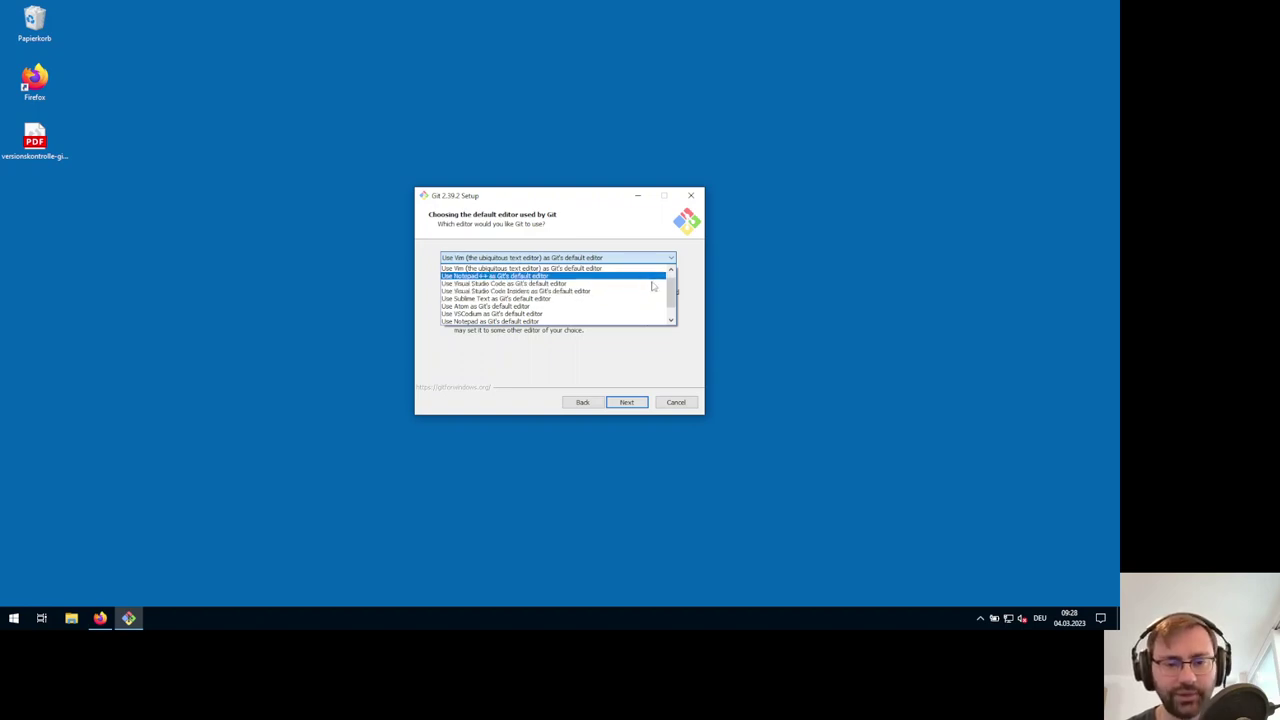
pyautogui.click(672, 305)
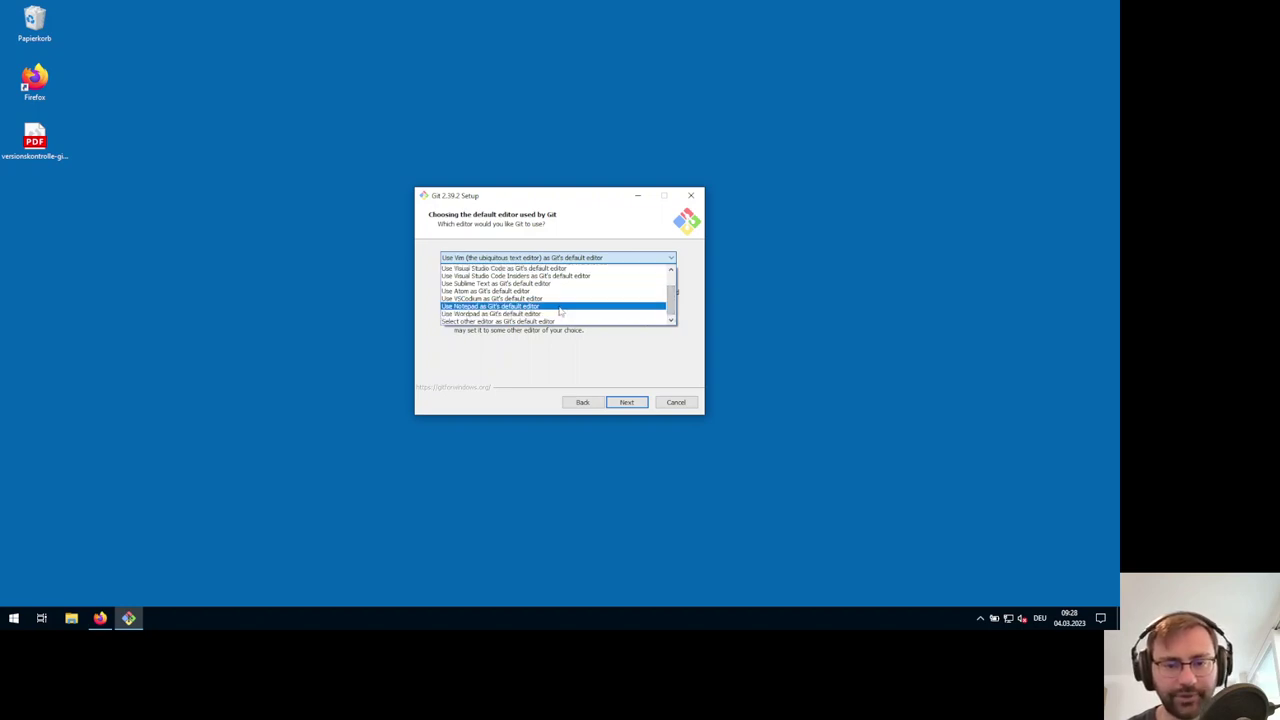
pyautogui.click(560, 312)
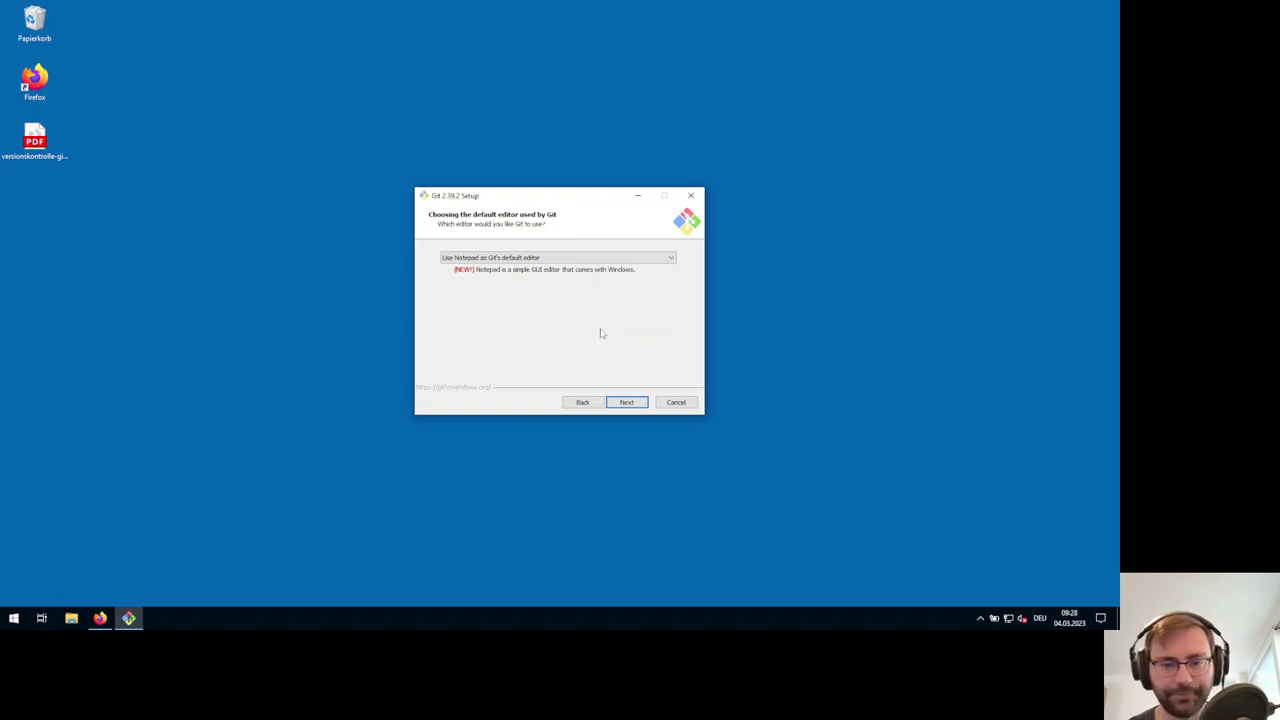
pyautogui.click(628, 404)
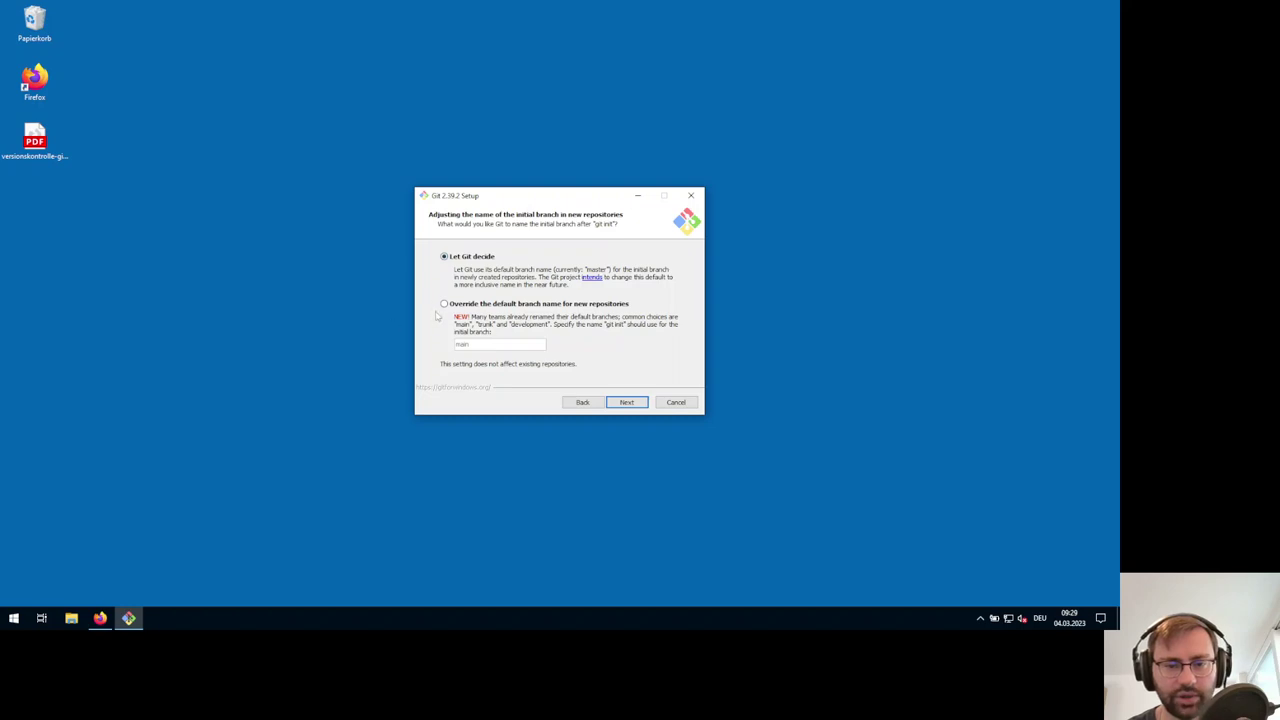
# - Override the default branch name for new repositories with "master"
pyautogui.click(444, 304)
pyautogui.click(491, 347)
pyautogui.doubleClick(491, 347)
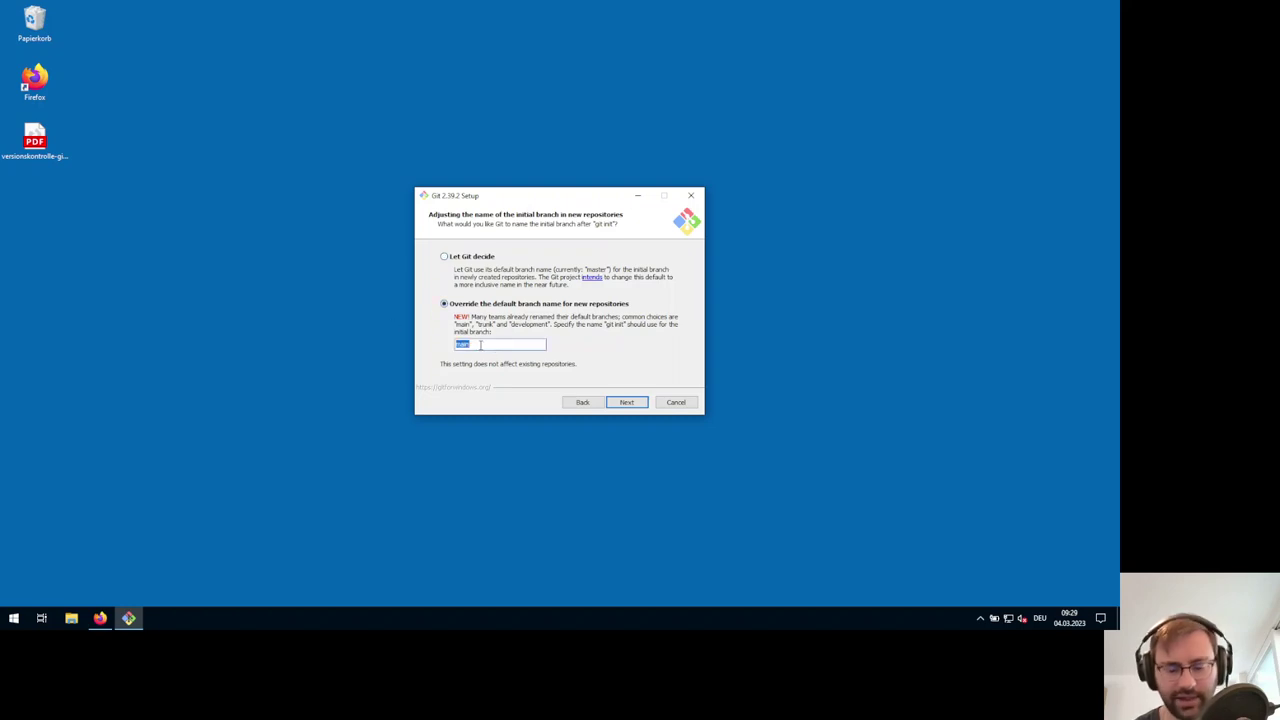
pyautogui.write('m')
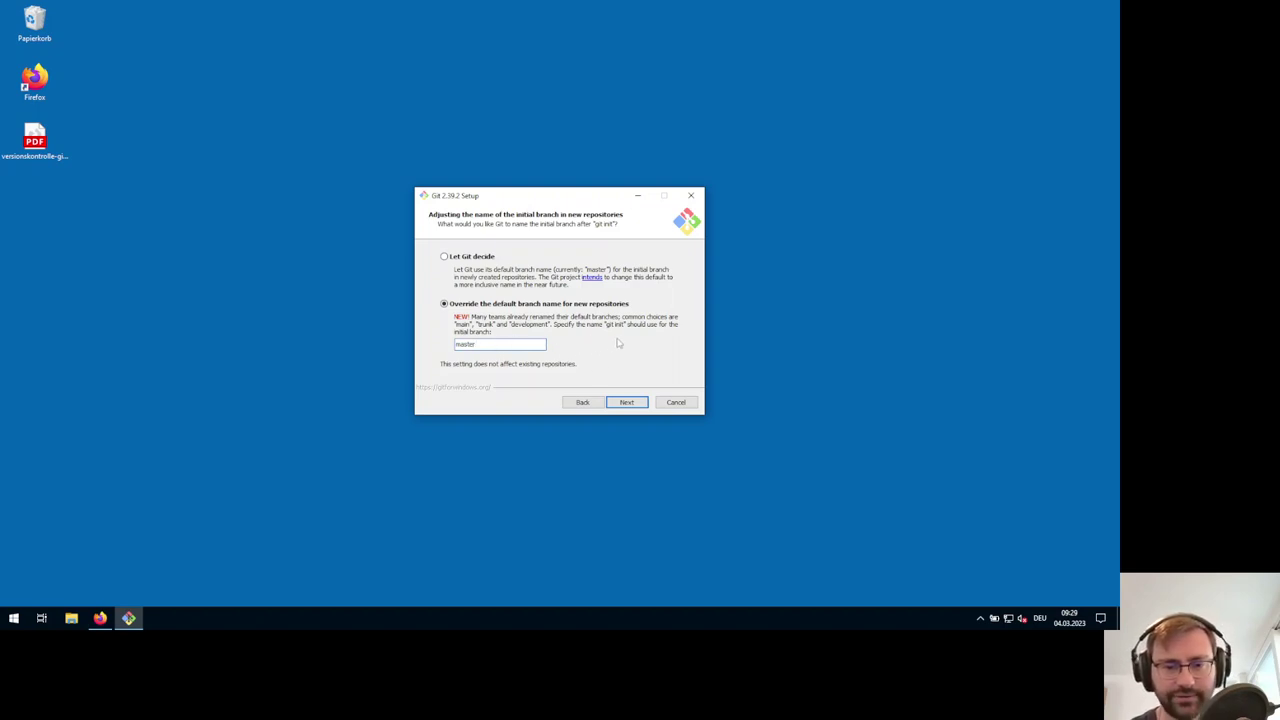
pyautogui.click(627, 402)
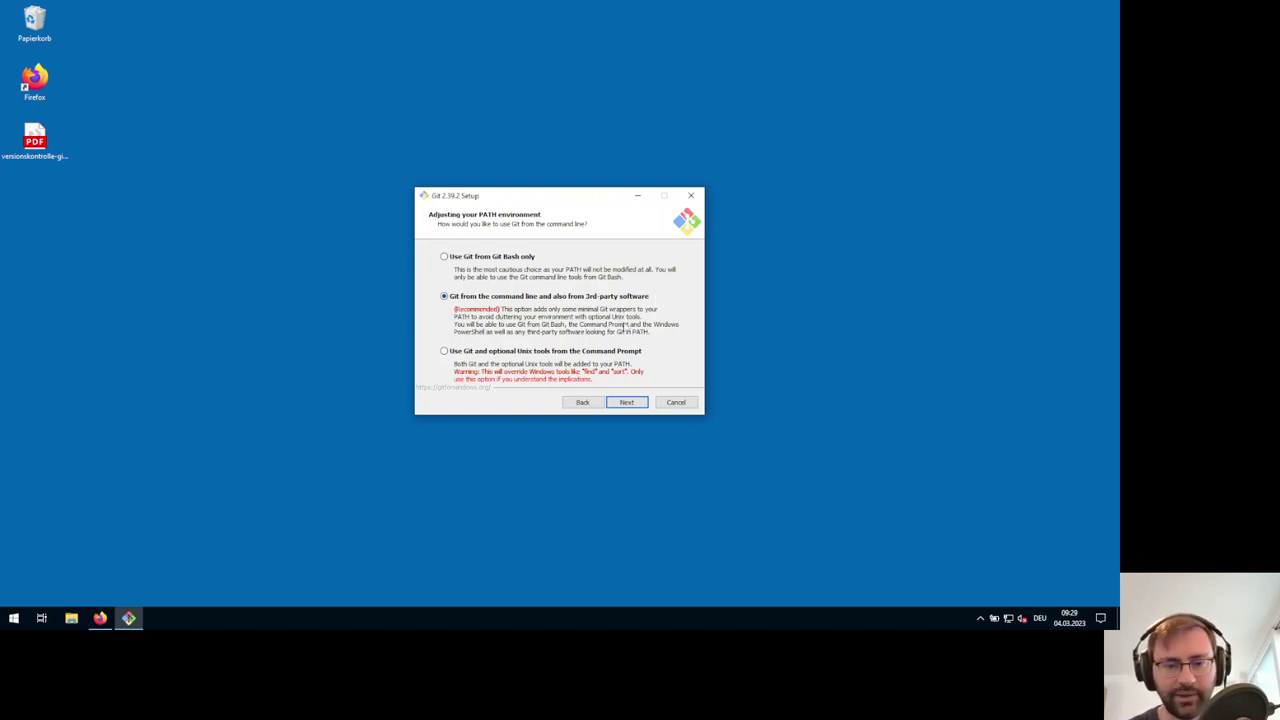
# - Accept Git from the command line and 3rd-party software, bundled OpenSSH, the OpenSSL library, and Windows-style checkout with Unix-style commit line endings
pyautogui.click(626, 402)
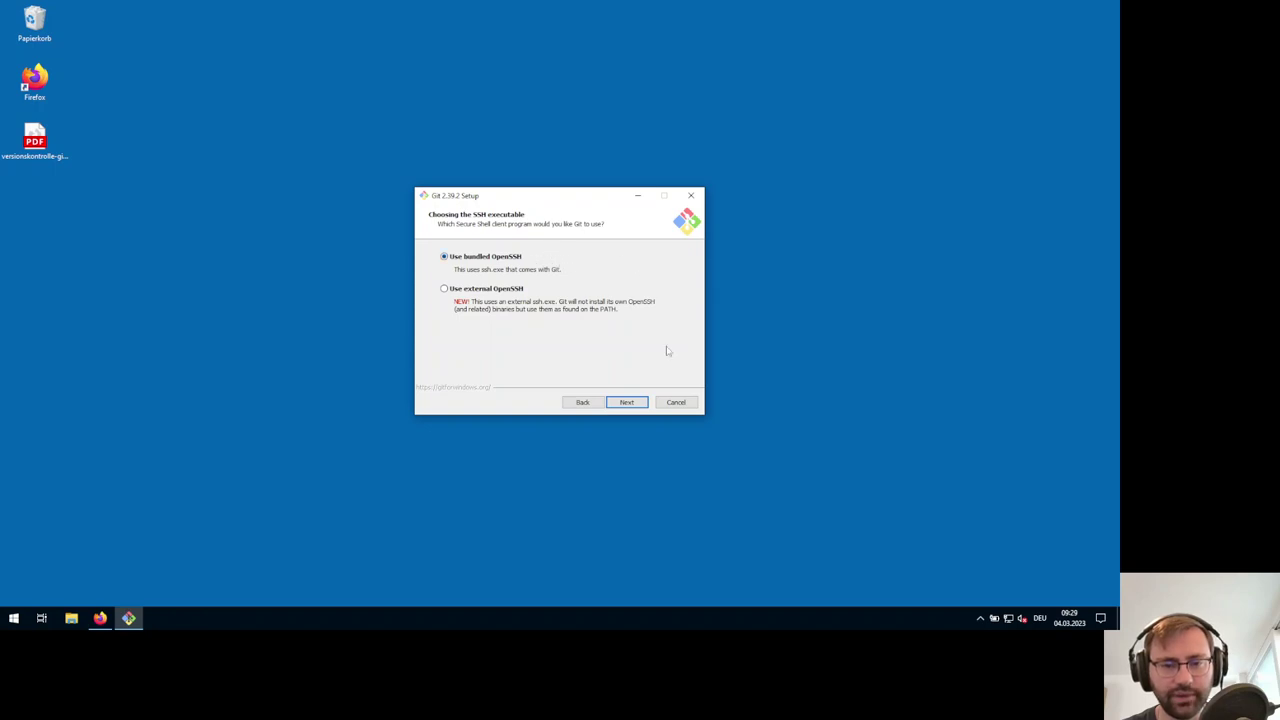
pyautogui.click(630, 404)
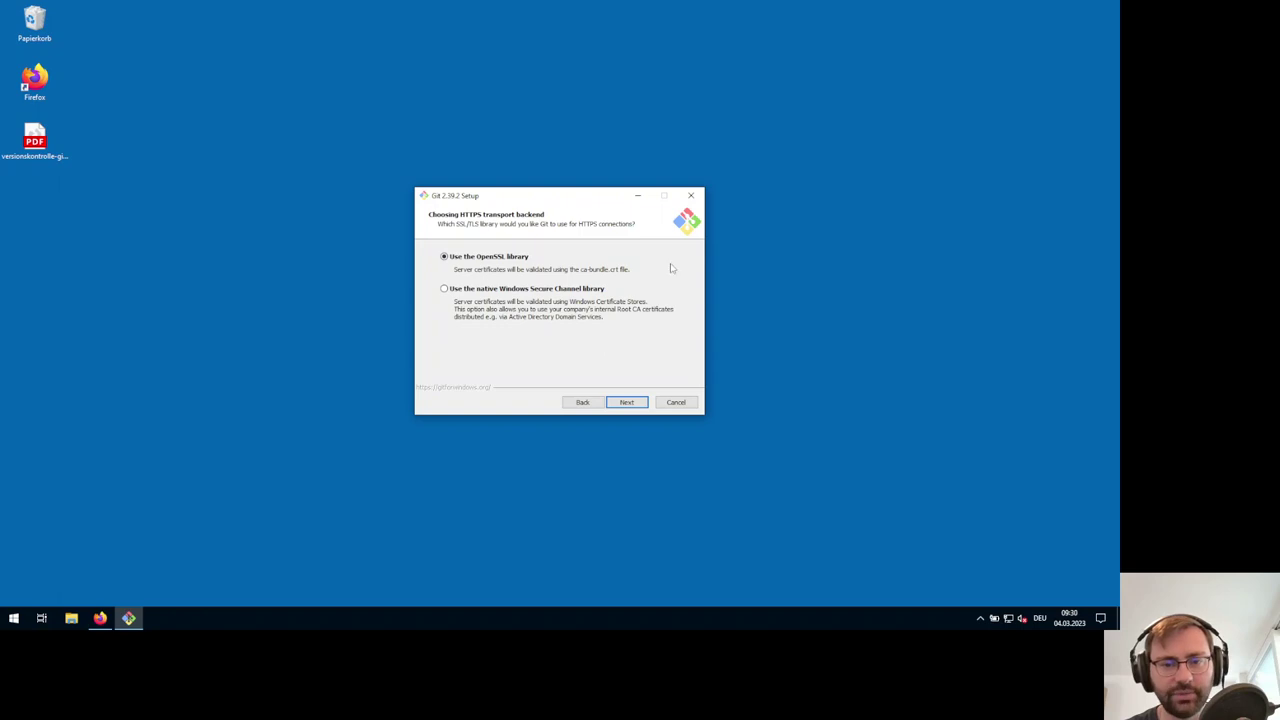
pyautogui.click(630, 403)
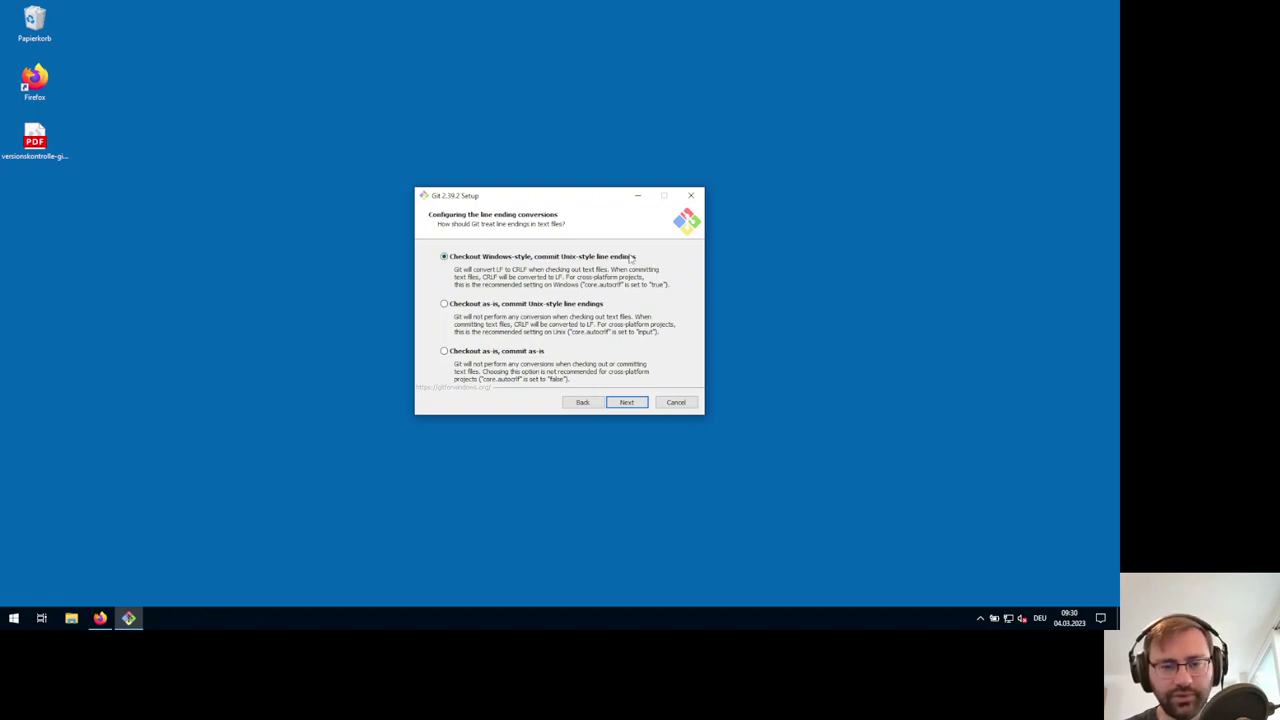
pyautogui.click(626, 403)
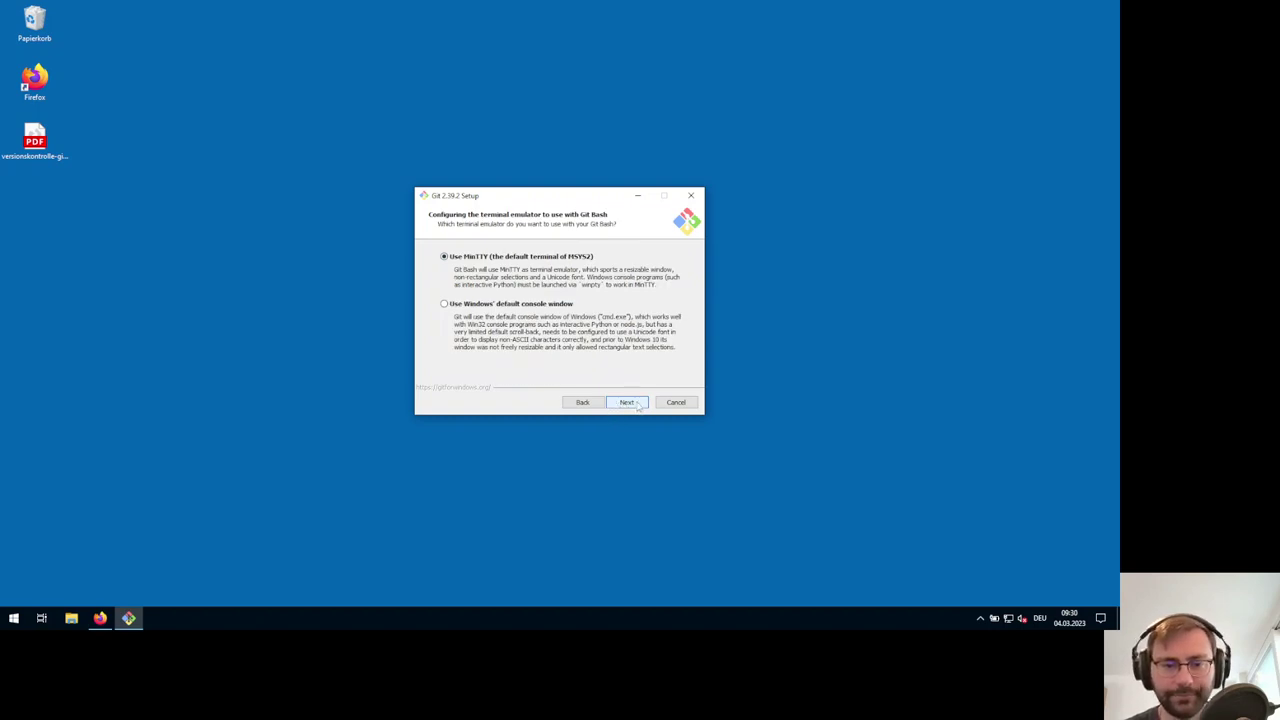
# - Accept MinTTY, default git pull behaviour, Git Credential Manager and file system caching, then install Git without experimental options and dismiss the Windows notification
pyautogui.click(637, 404)
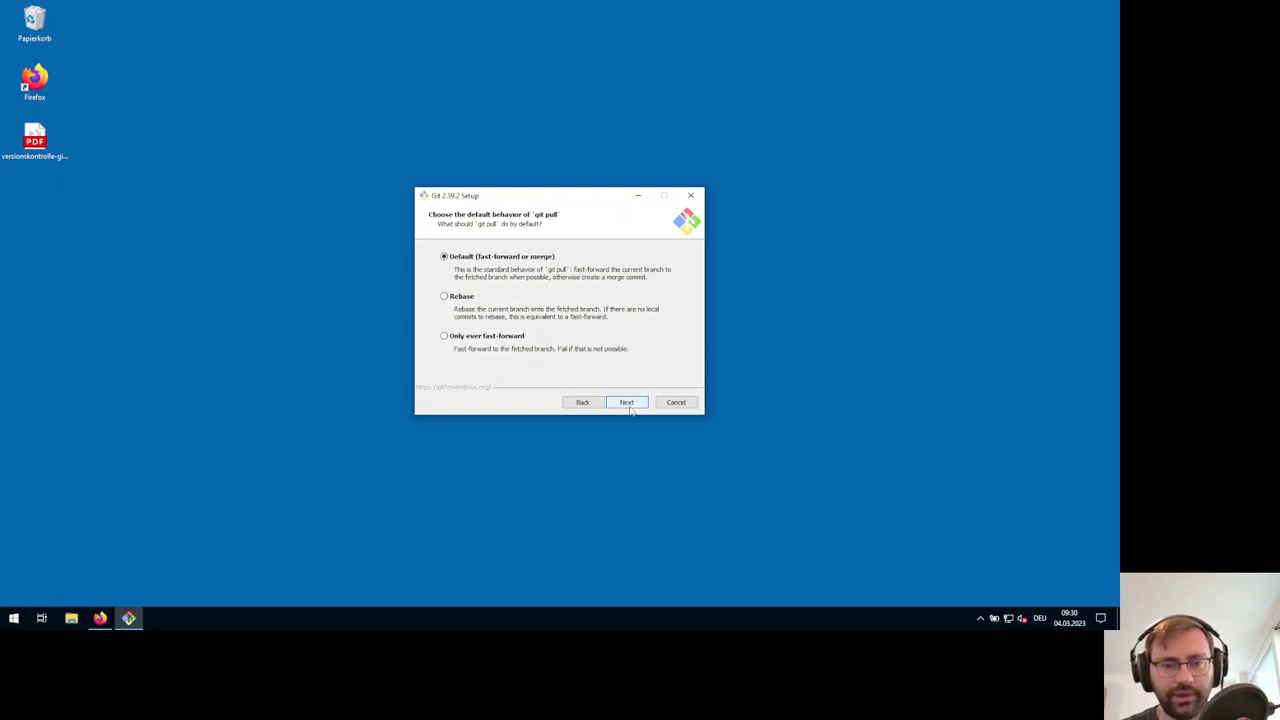
pyautogui.click(628, 404)
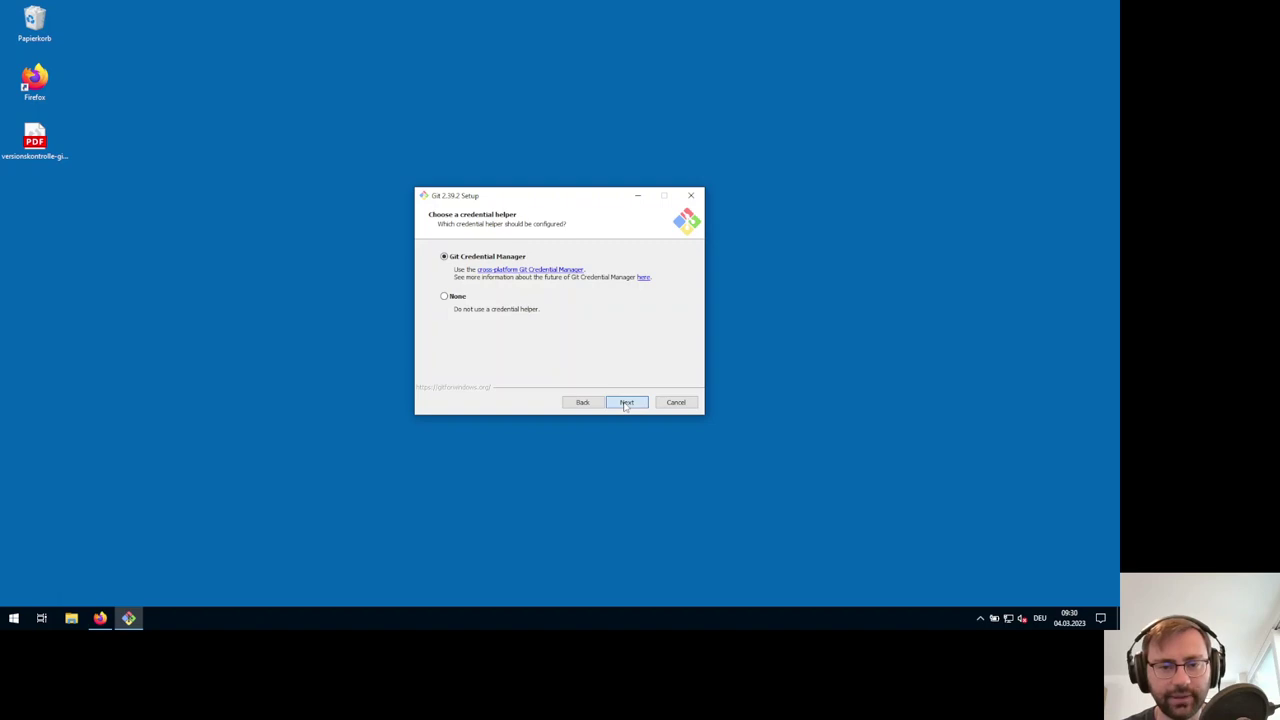
pyautogui.click(626, 404)
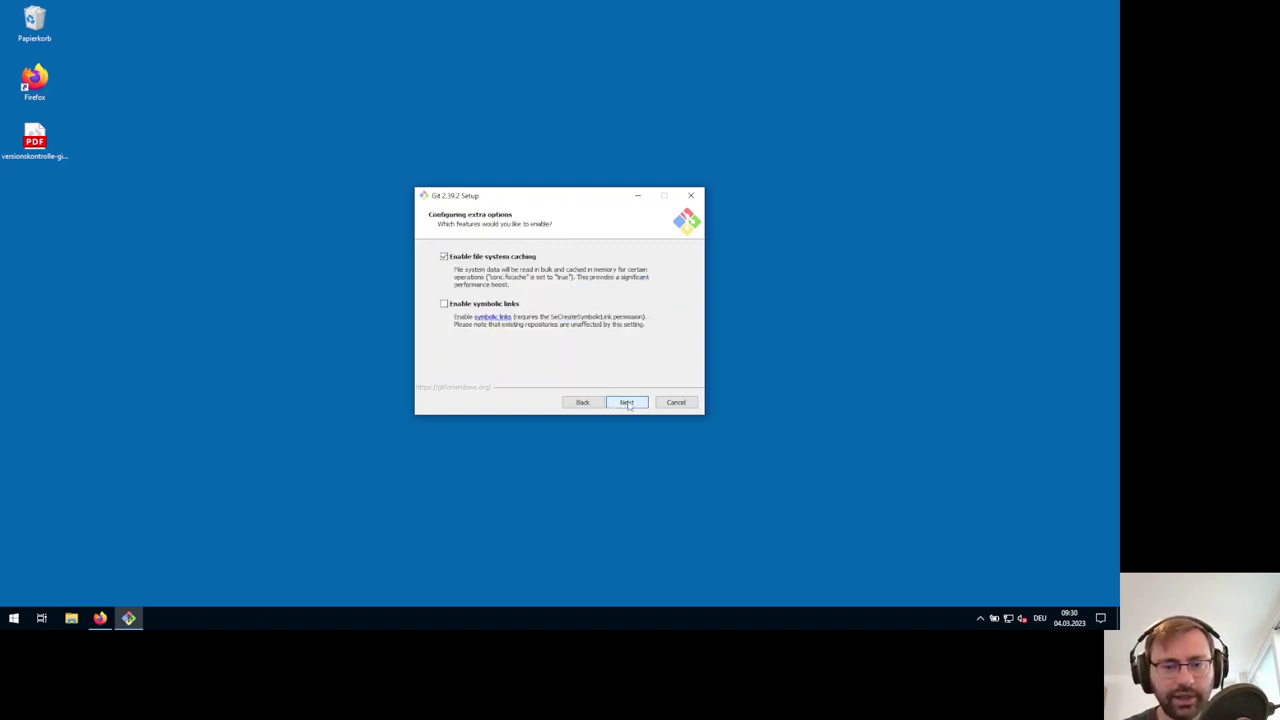
pyautogui.click(627, 402)
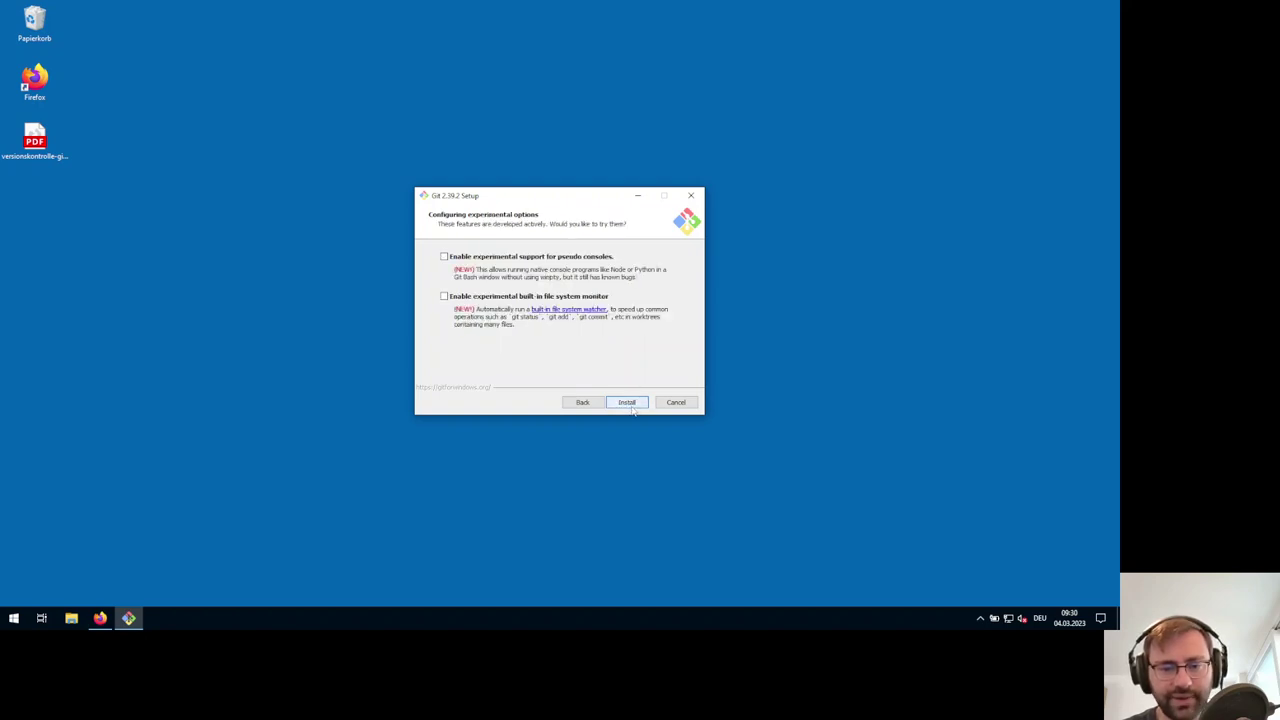
pyautogui.click(620, 405)
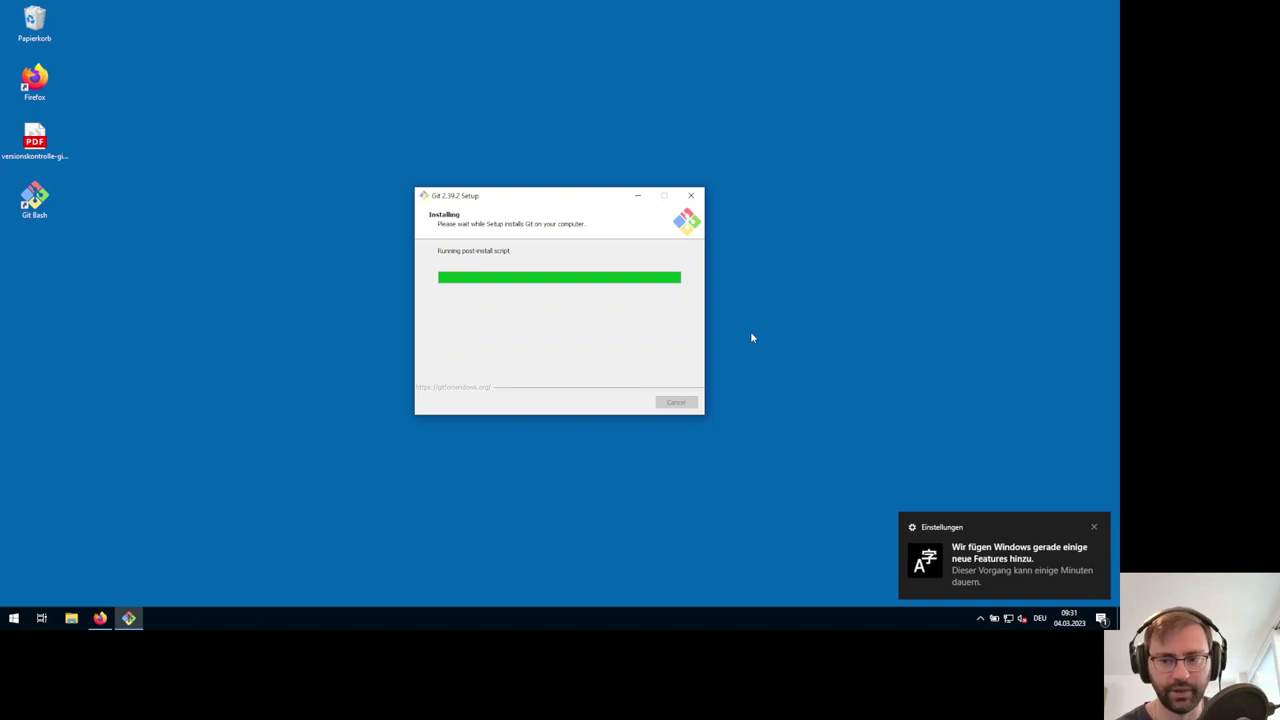
pyautogui.click(1093, 529)
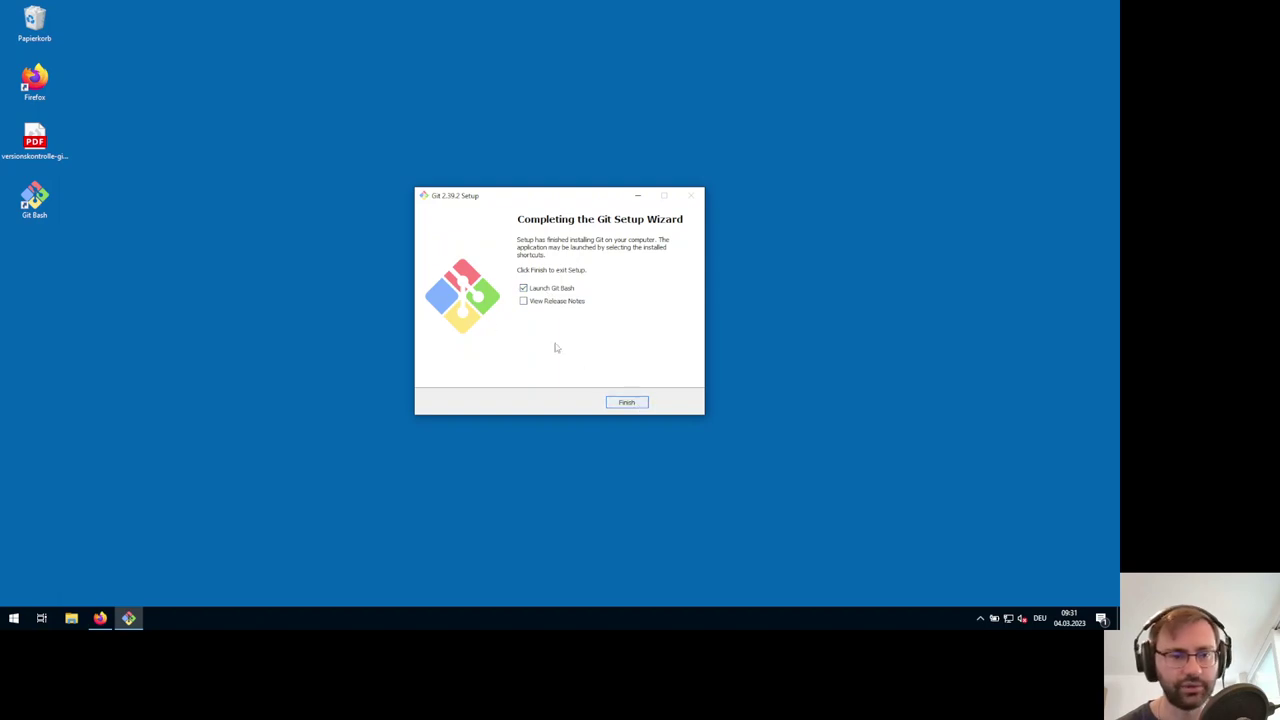
# - Finish the Git setup with Git Bash launched, and reposition and enlarge the terminal window on the desktop
pyautogui.click(627, 403)
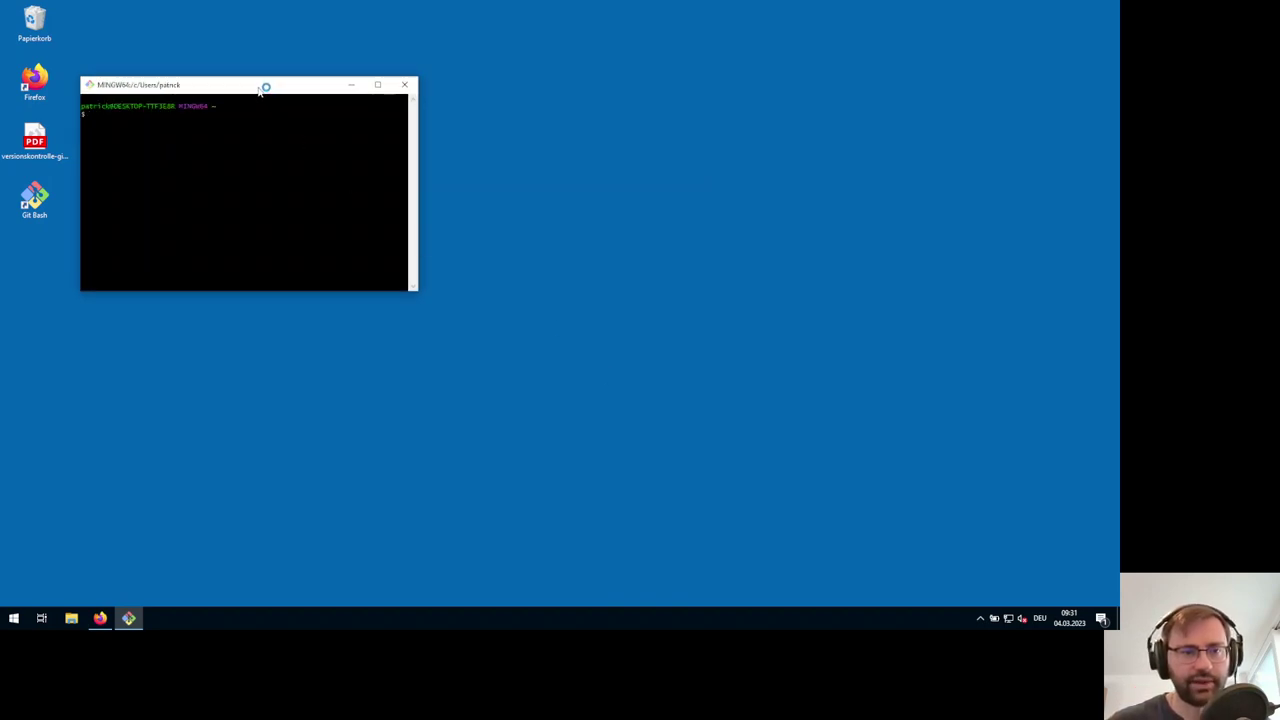
pyautogui.moveTo(263, 87); pyautogui.dragTo(377, 45)
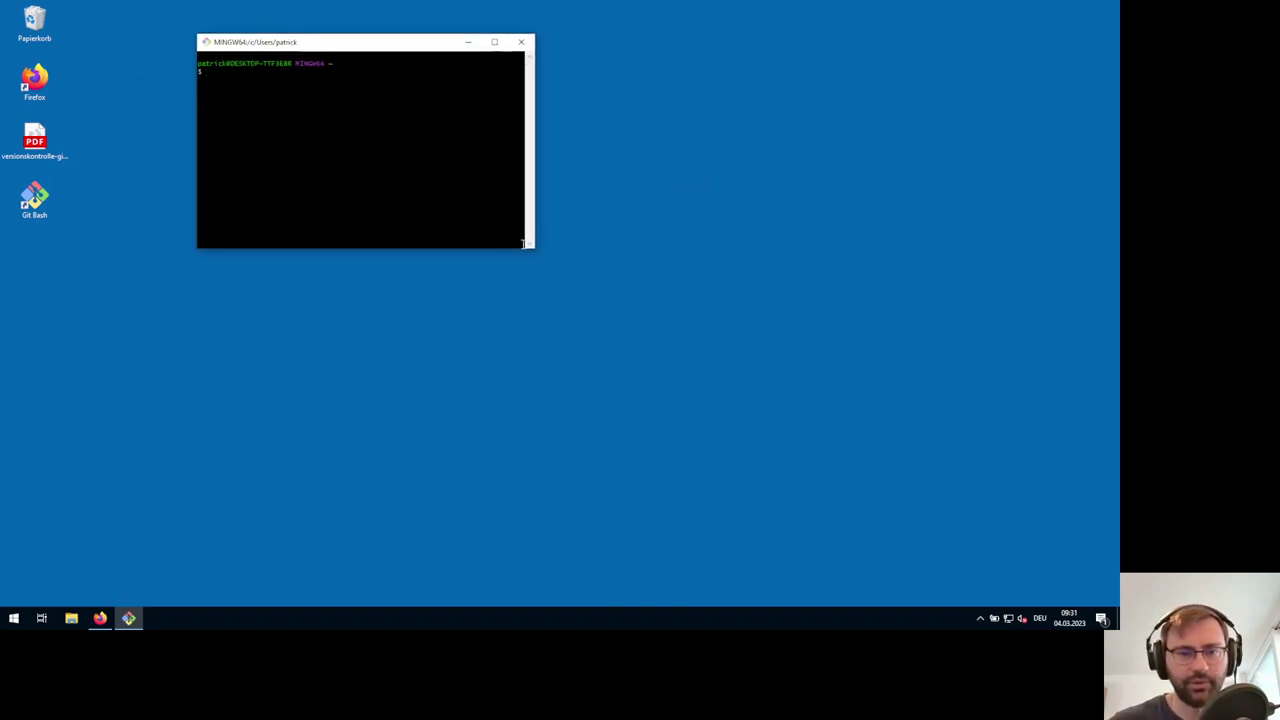
pyautogui.moveTo(537, 252); pyautogui.dragTo(878, 488)
# - Apply the windows10 colour theme to the Git Bash terminal
pyautogui.rightClick(542, 150)
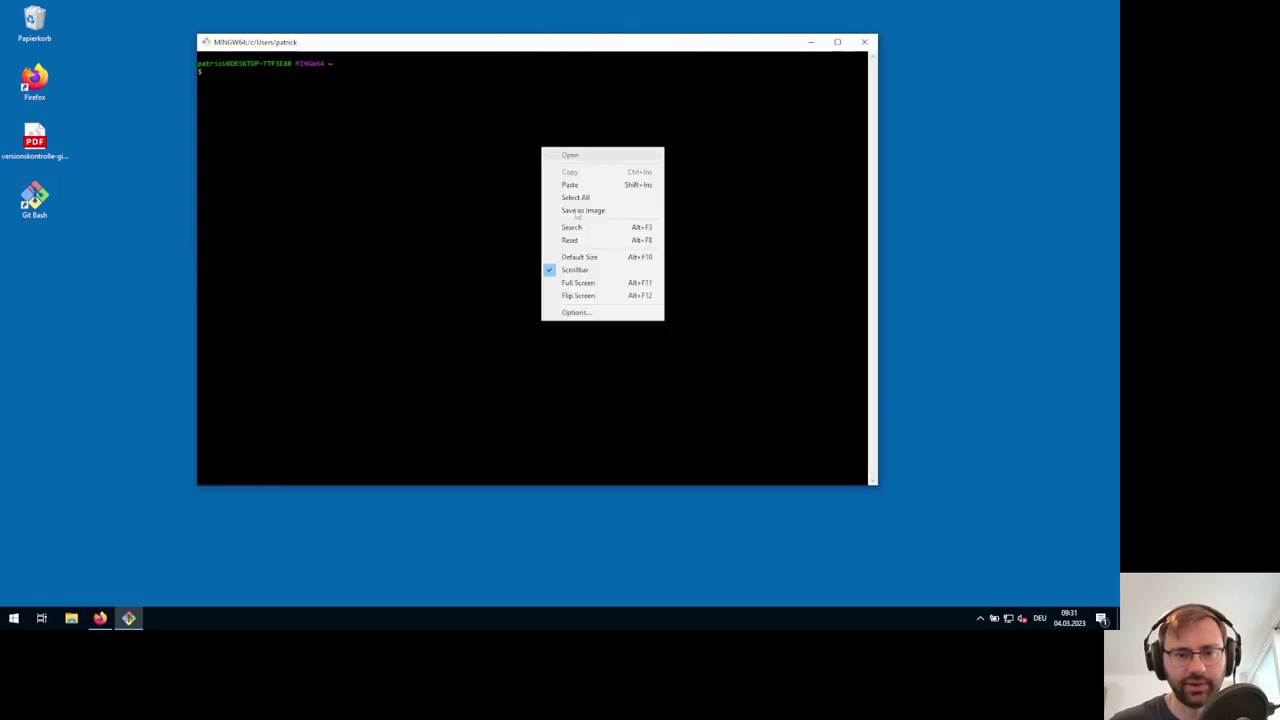
pyautogui.click(605, 313)
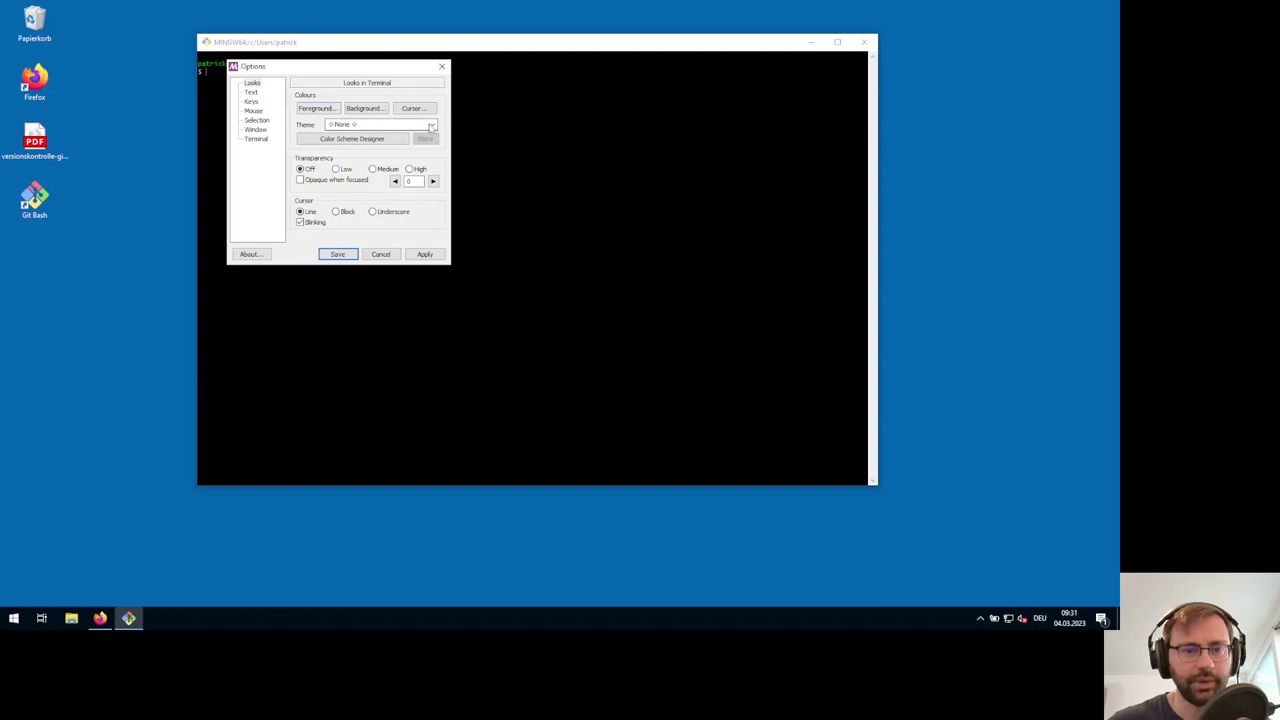
pyautogui.click(432, 125)
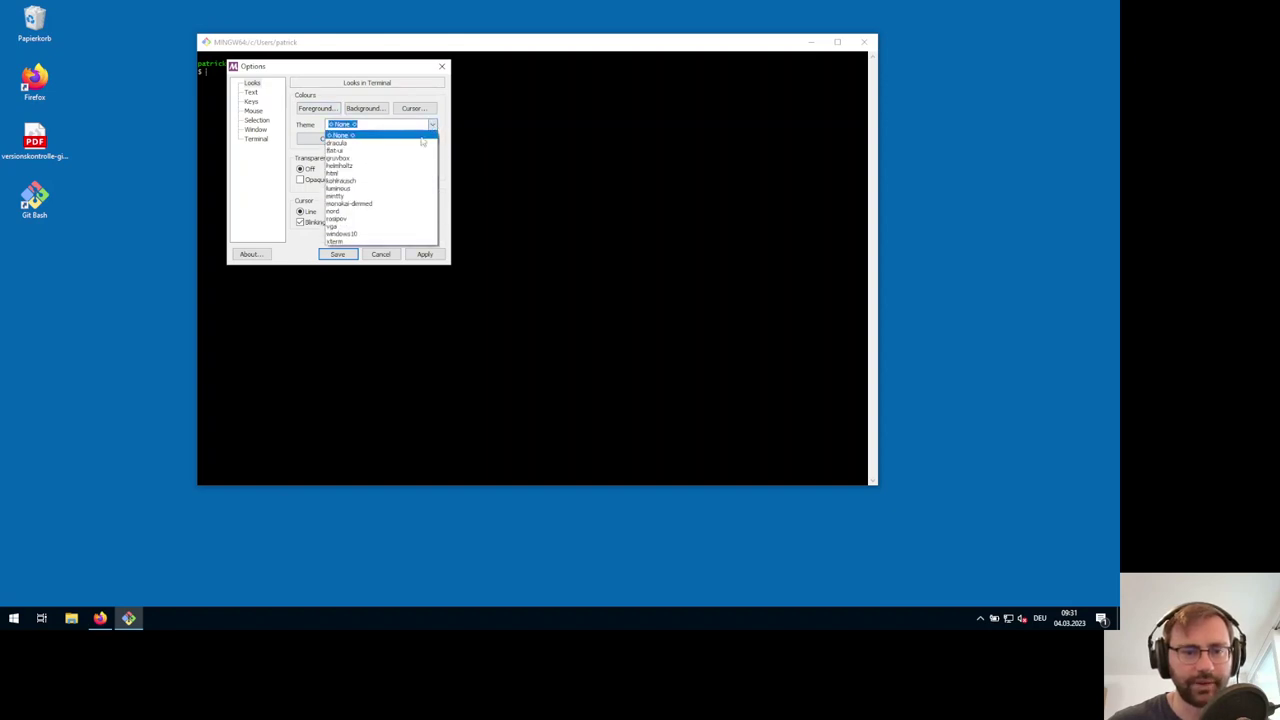
pyautogui.click(370, 236)
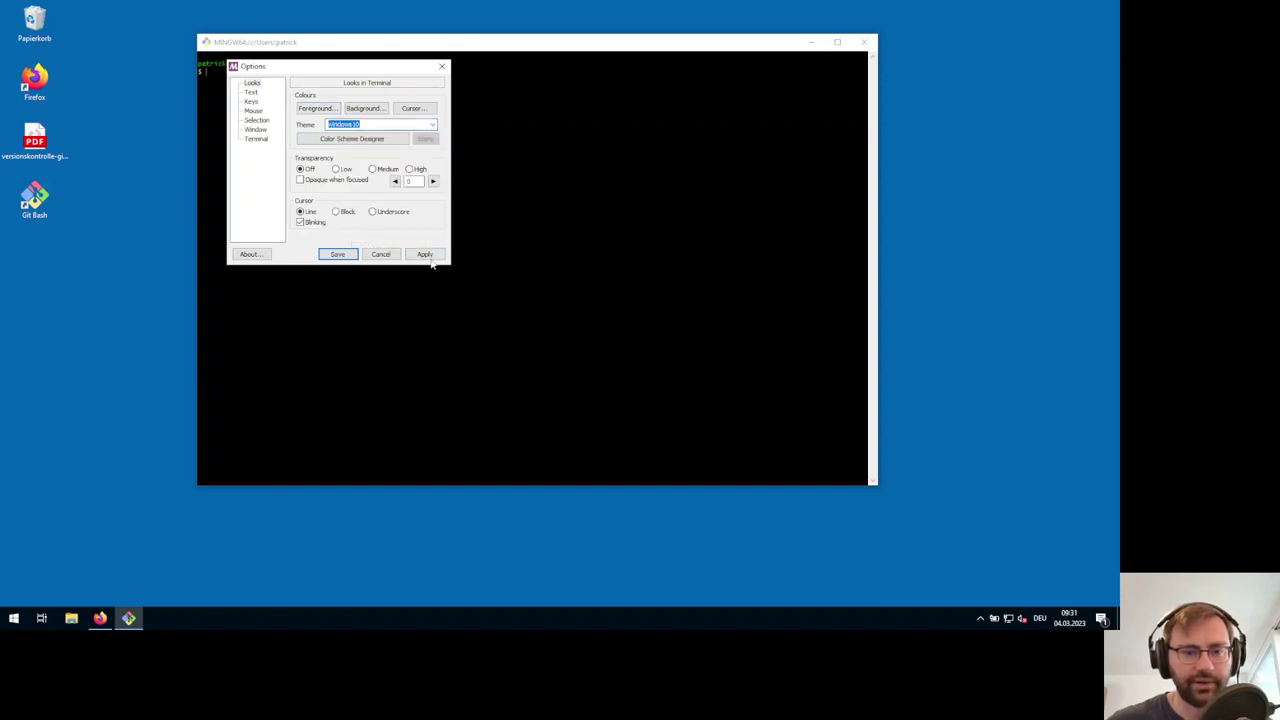
pyautogui.click(425, 255)
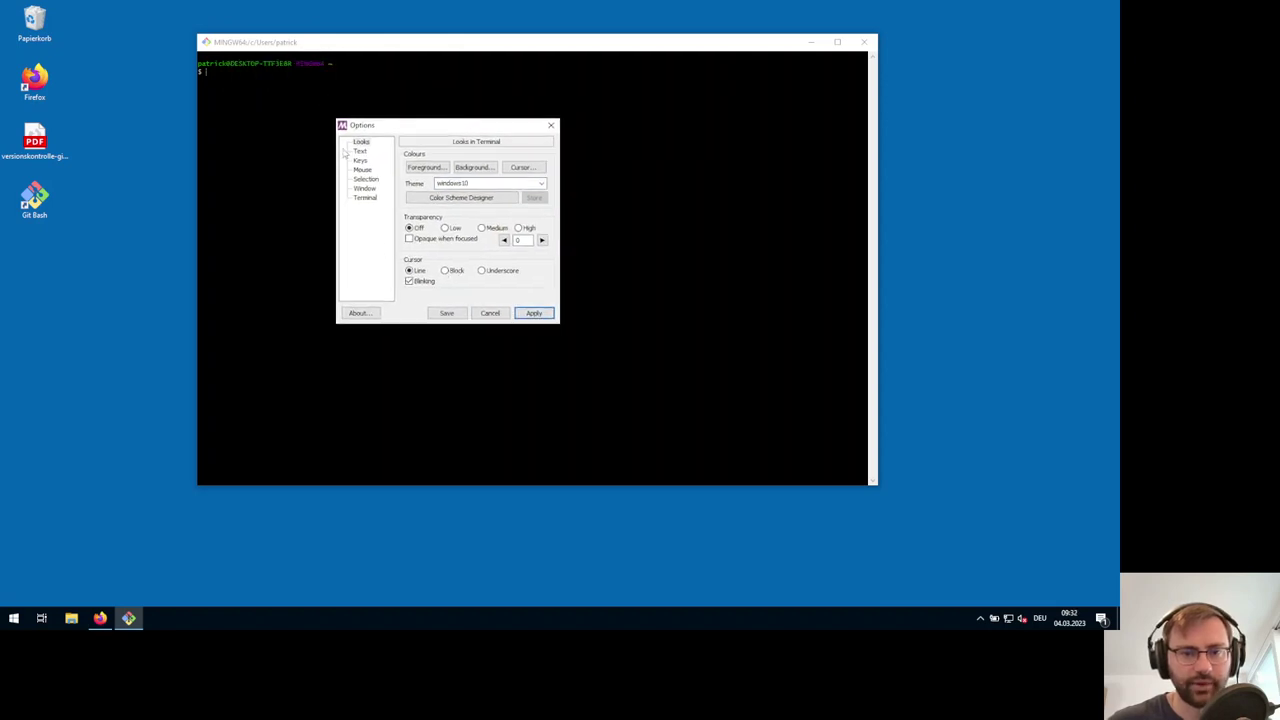
# - Set the terminal font to Consolas, standard style, 16 pt, and apply it
pyautogui.click(365, 151)
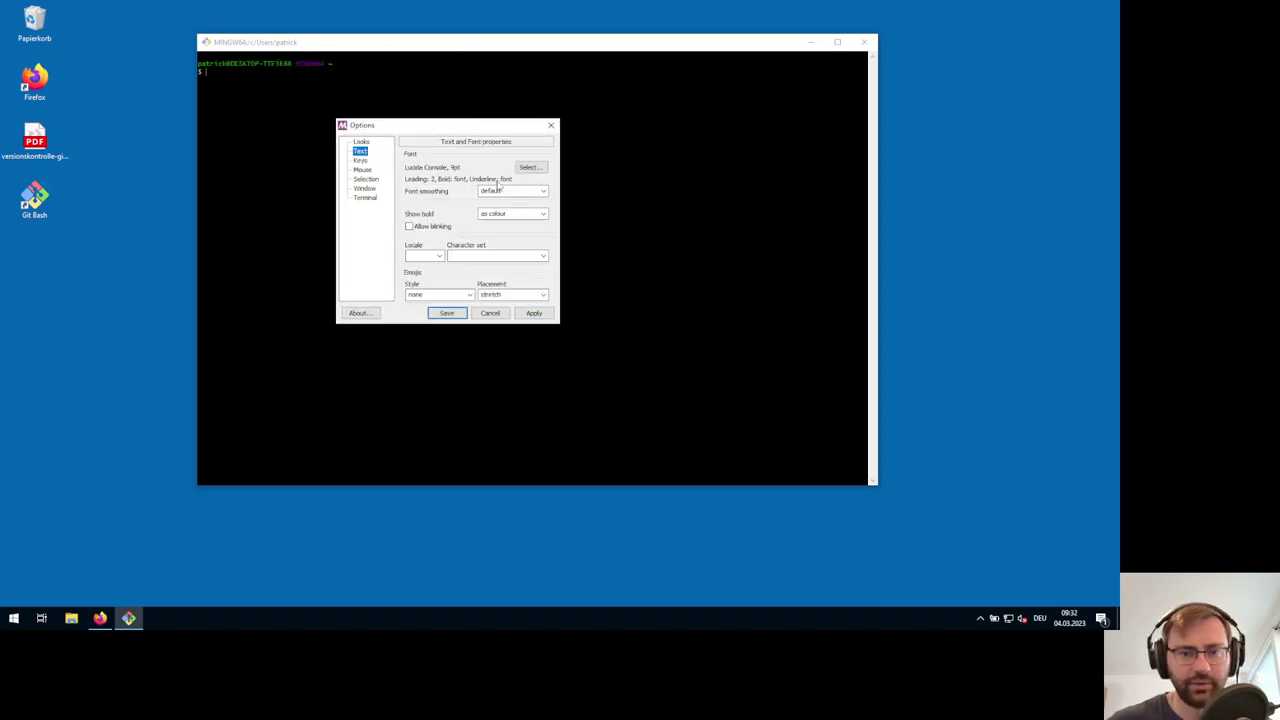
pyautogui.click(528, 167)
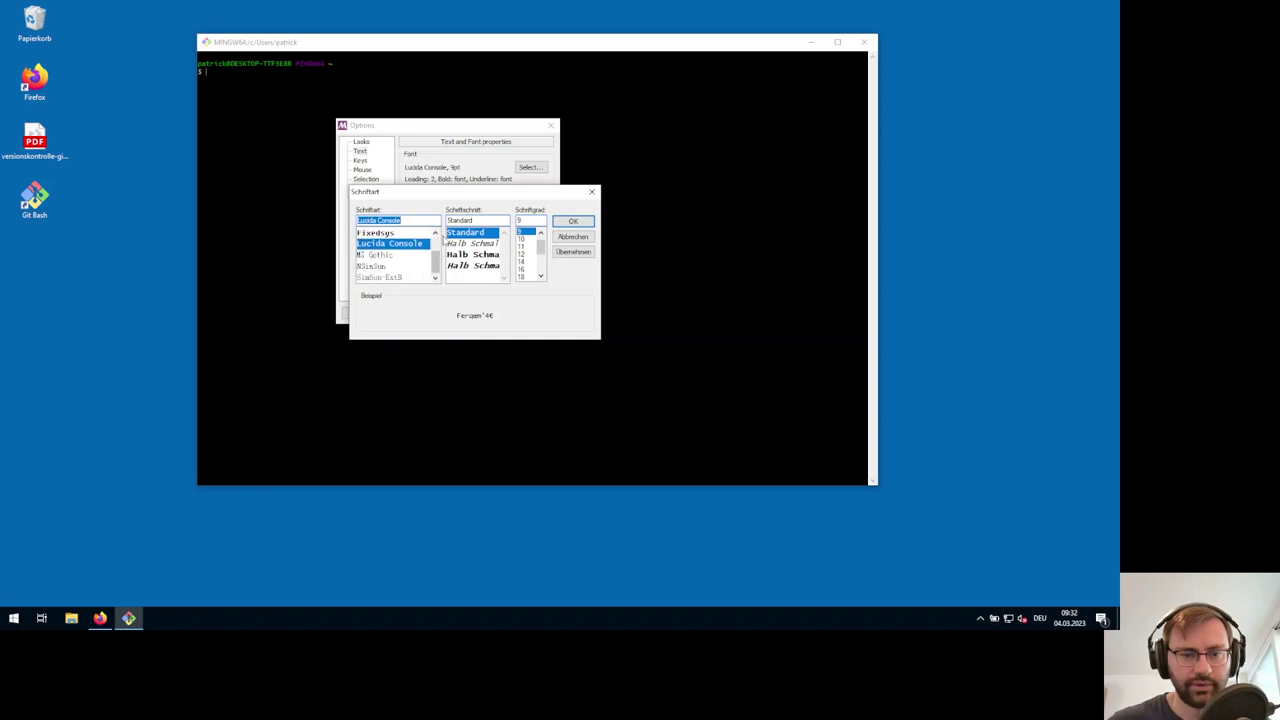
pyautogui.scroll(1, 415, 260)
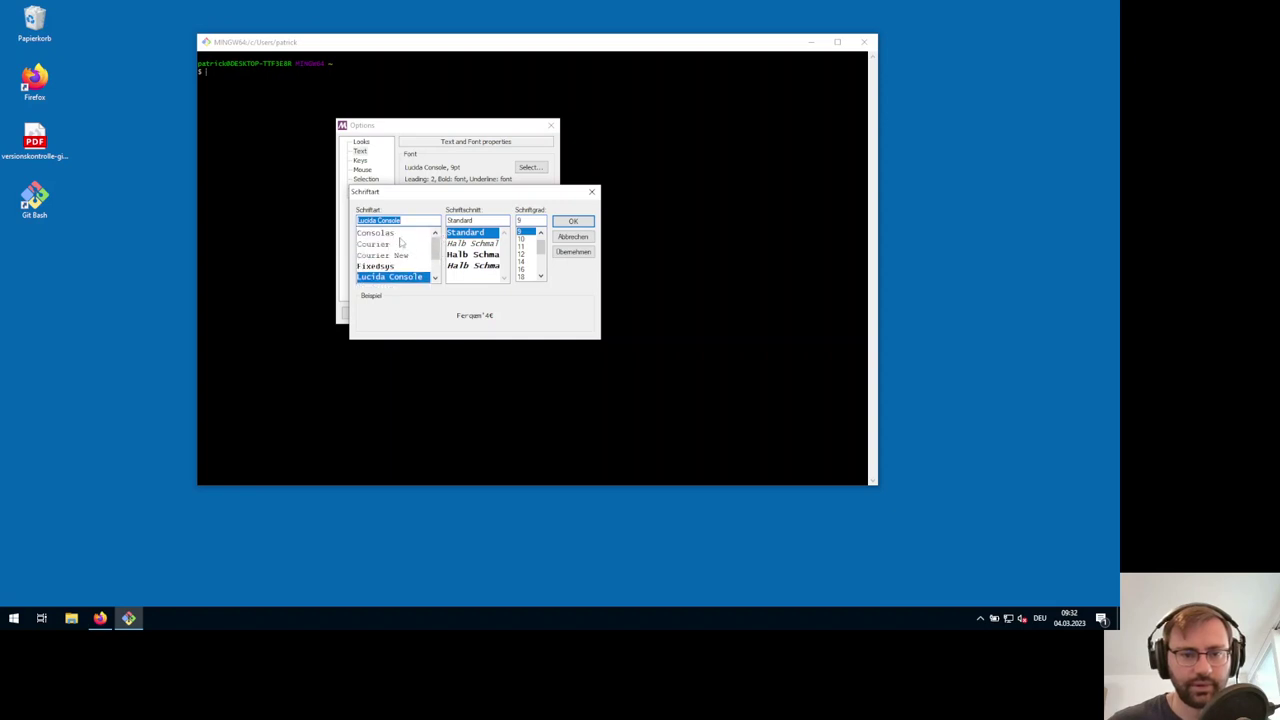
pyautogui.click(395, 234)
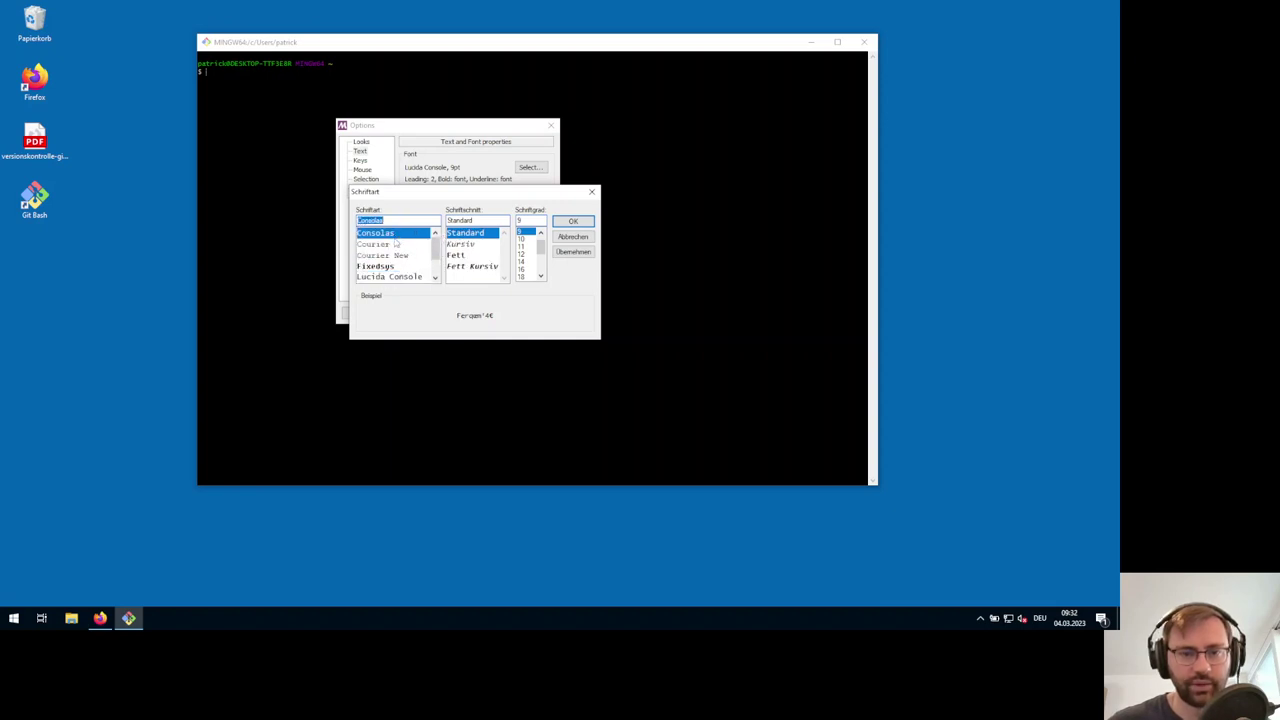
pyautogui.click(523, 269)
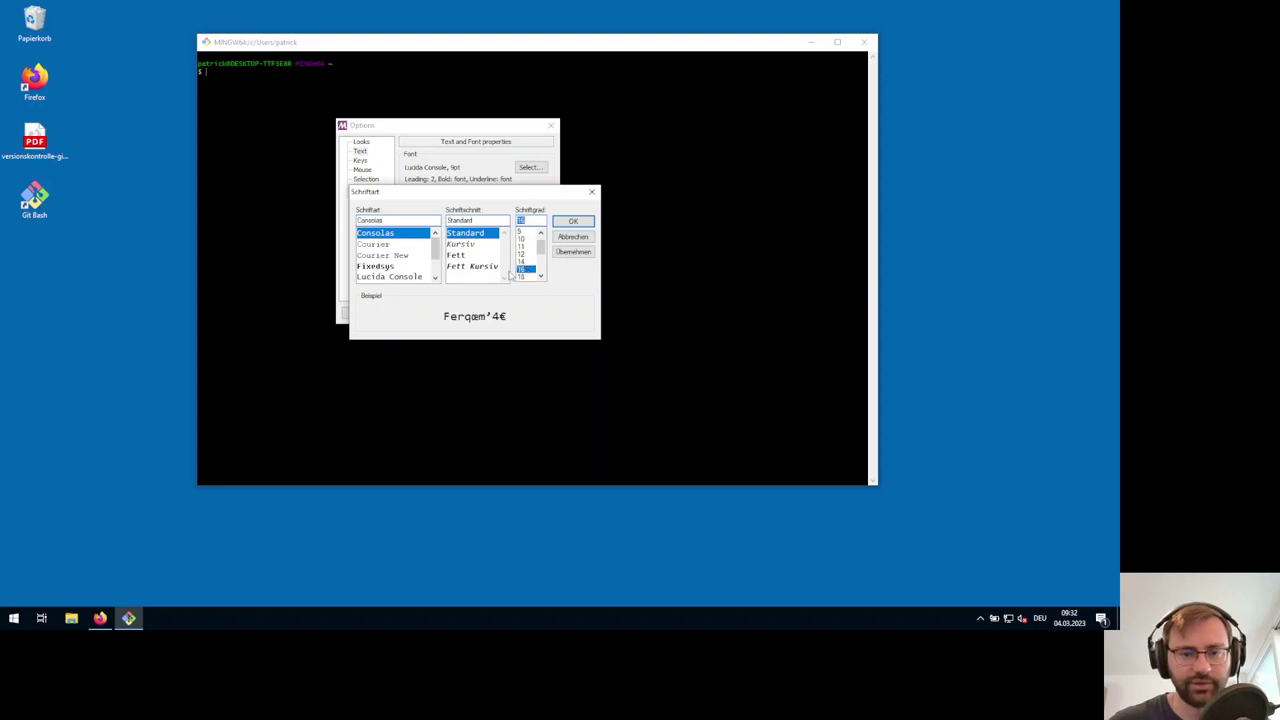
pyautogui.click(572, 220)
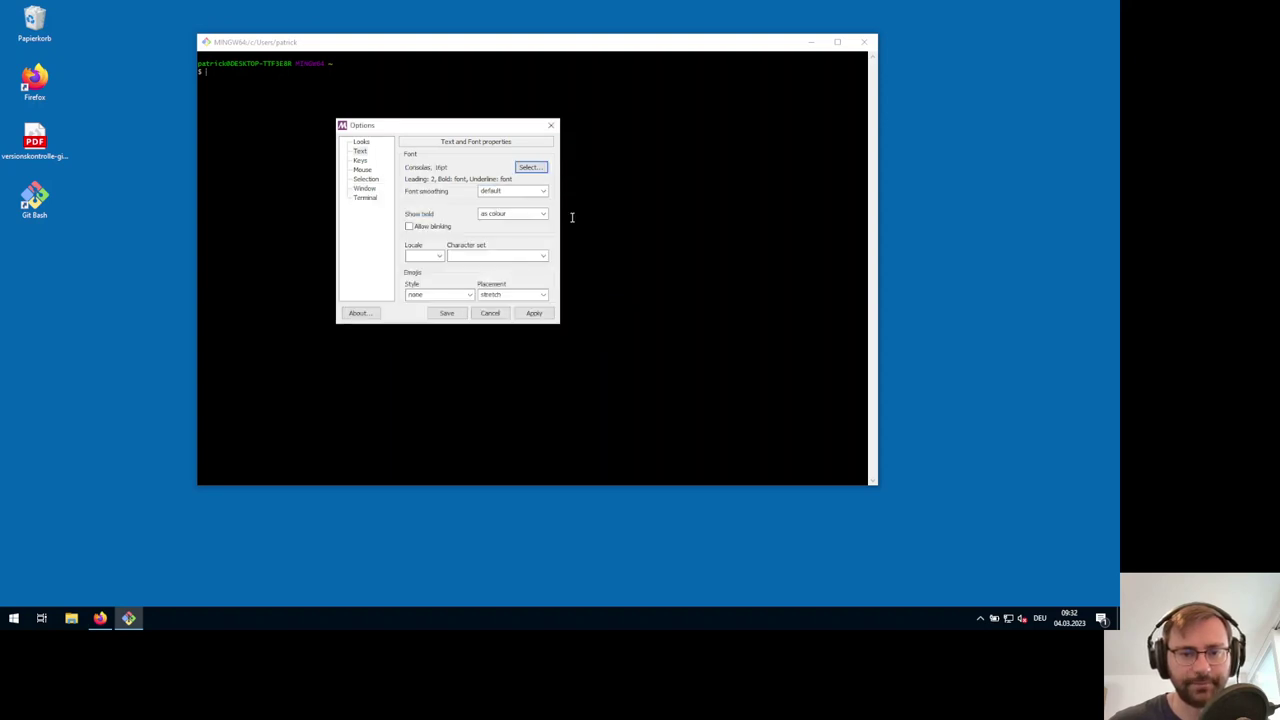
pyautogui.click(534, 313)
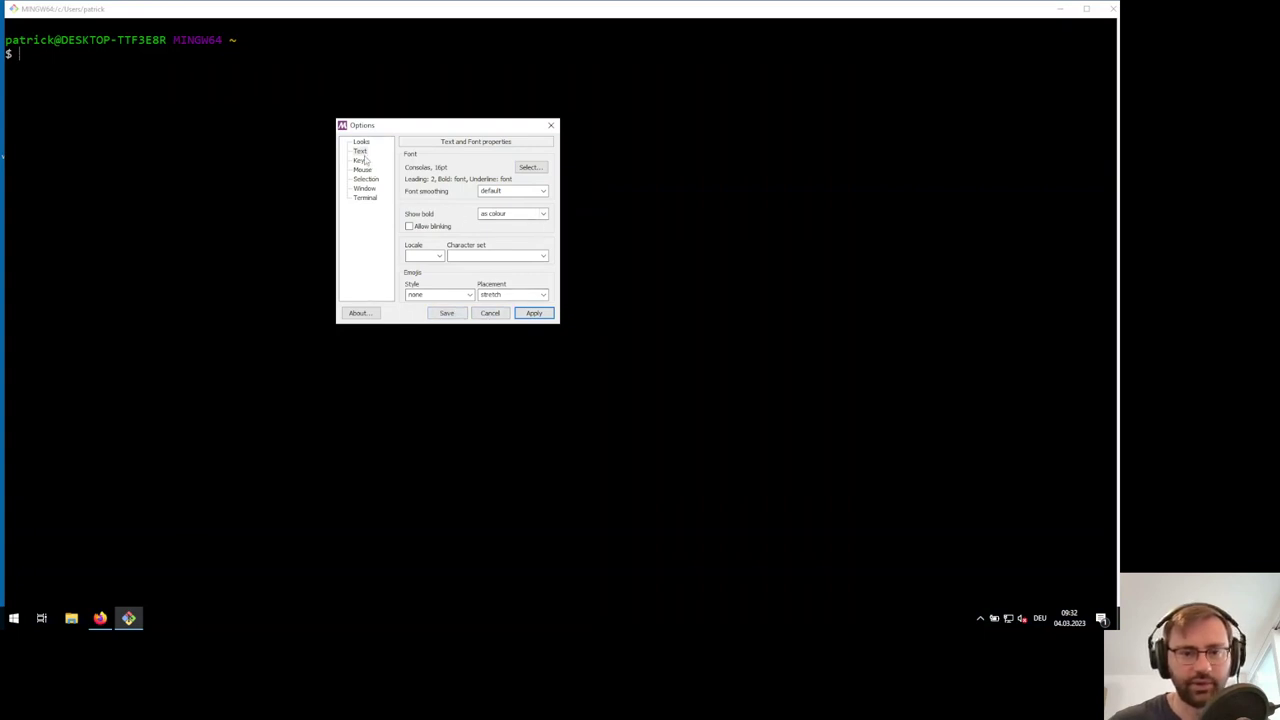
# - Increase the terminal's Consolas font size to 20 pt and save the options
pyautogui.click(529, 168)
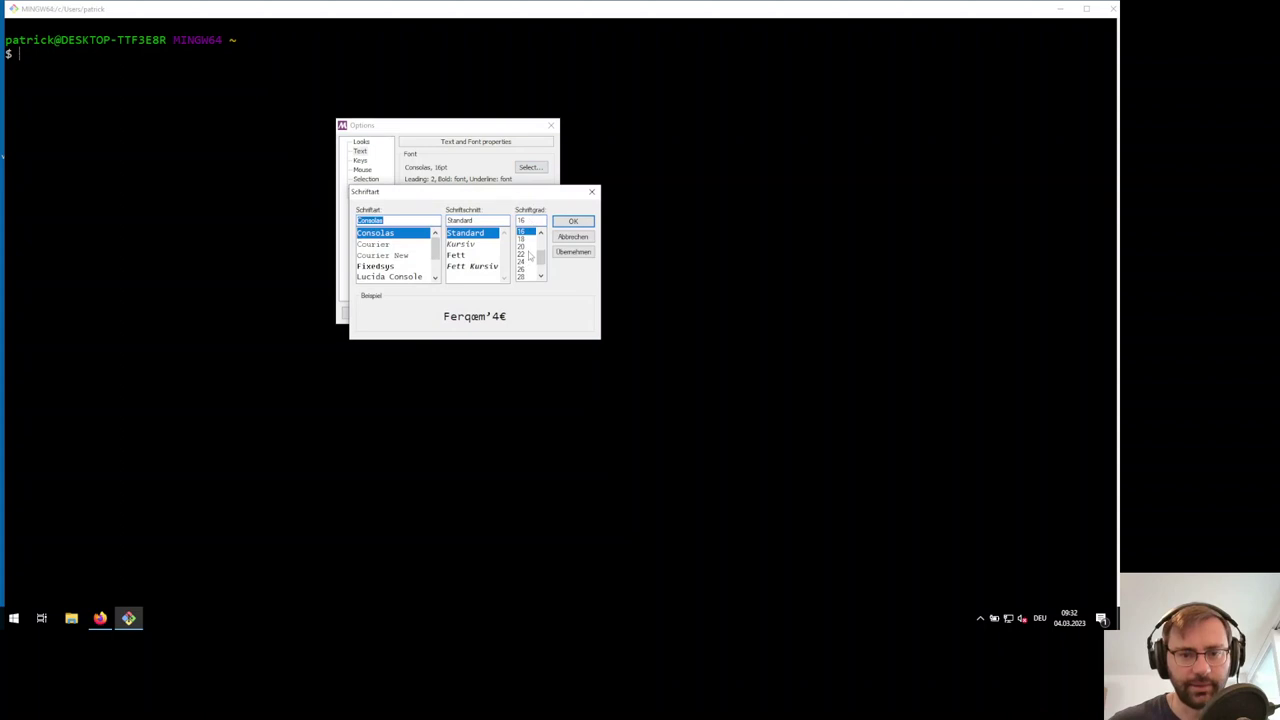
pyautogui.click(572, 221)
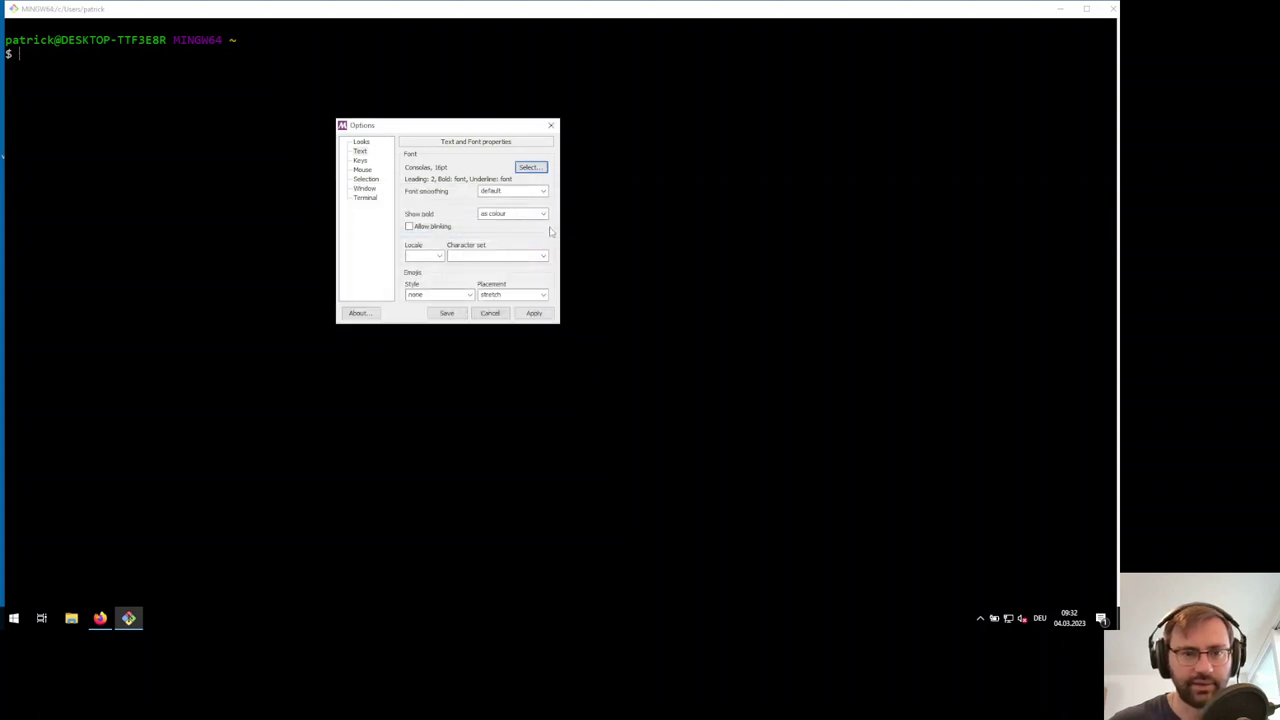
pyautogui.click(529, 167)
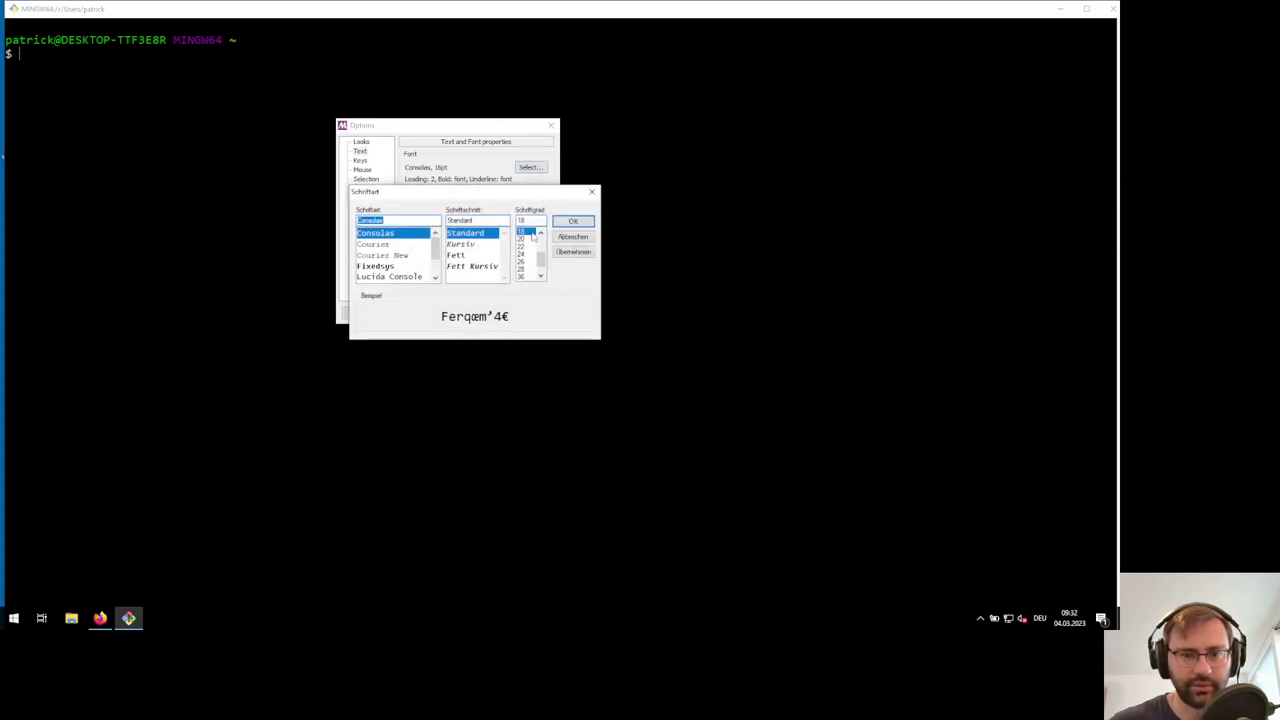
pyautogui.click(521, 238)
pyautogui.click(572, 221)
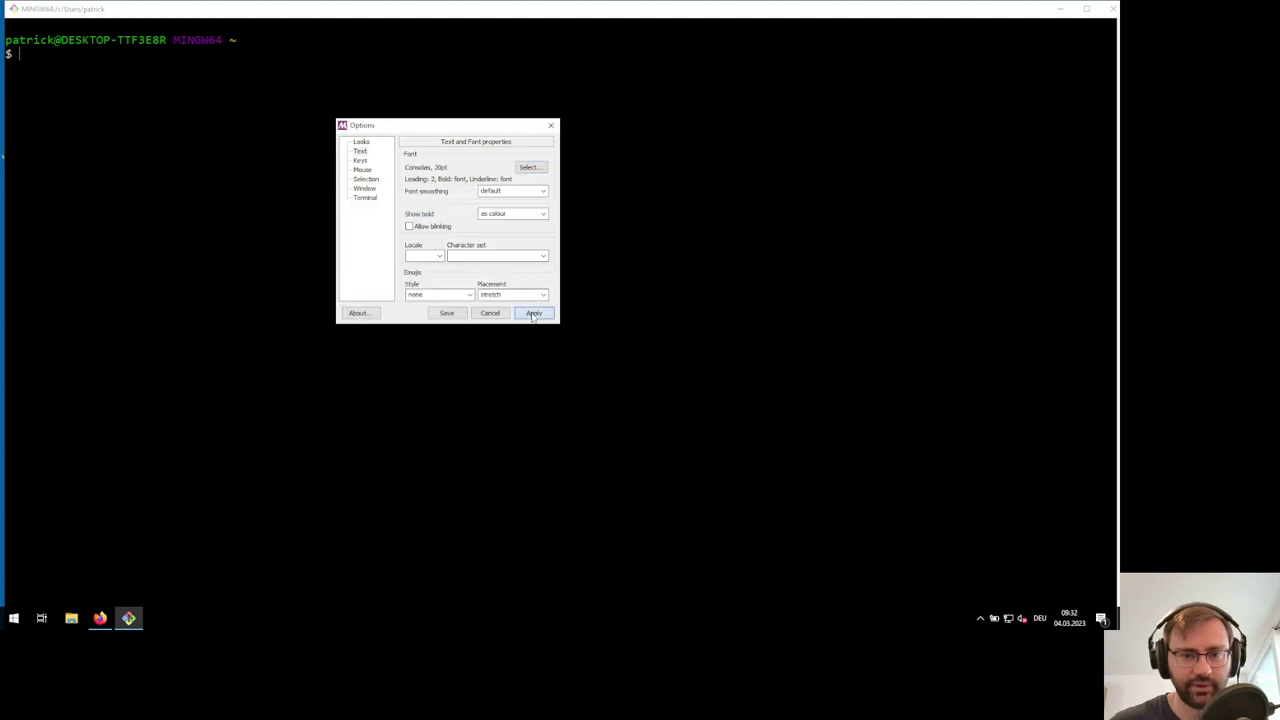
pyautogui.click(534, 313)
pyautogui.click(448, 313)
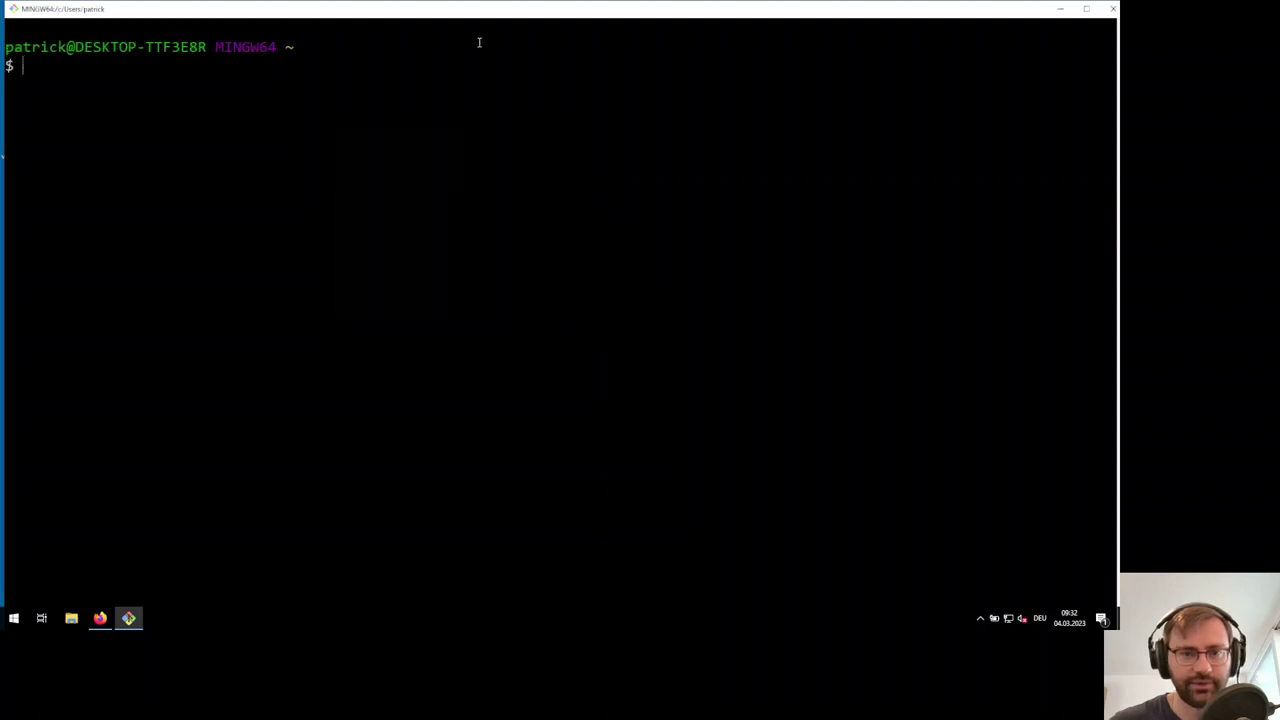
# - Maximize the terminal window and review the available colour themes, keeping windows10
pyautogui.doubleClick(479, 17)
pyautogui.rightClick(414, 68)
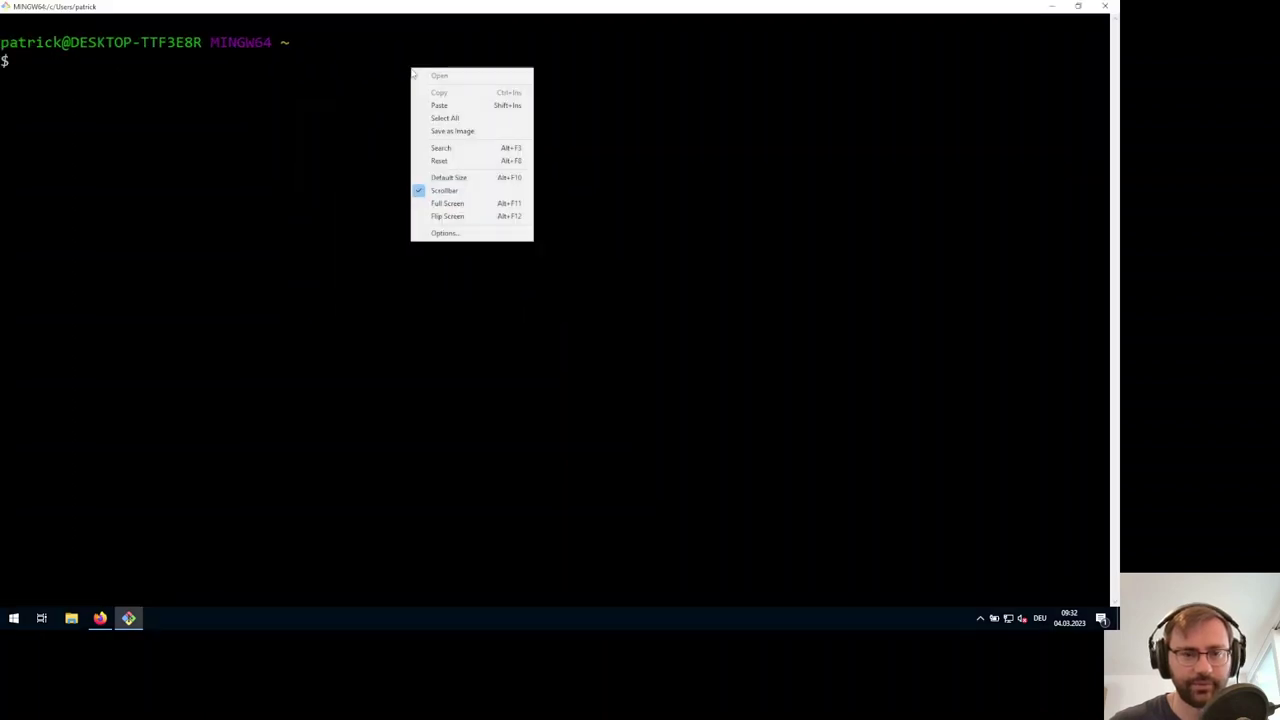
pyautogui.click(444, 234)
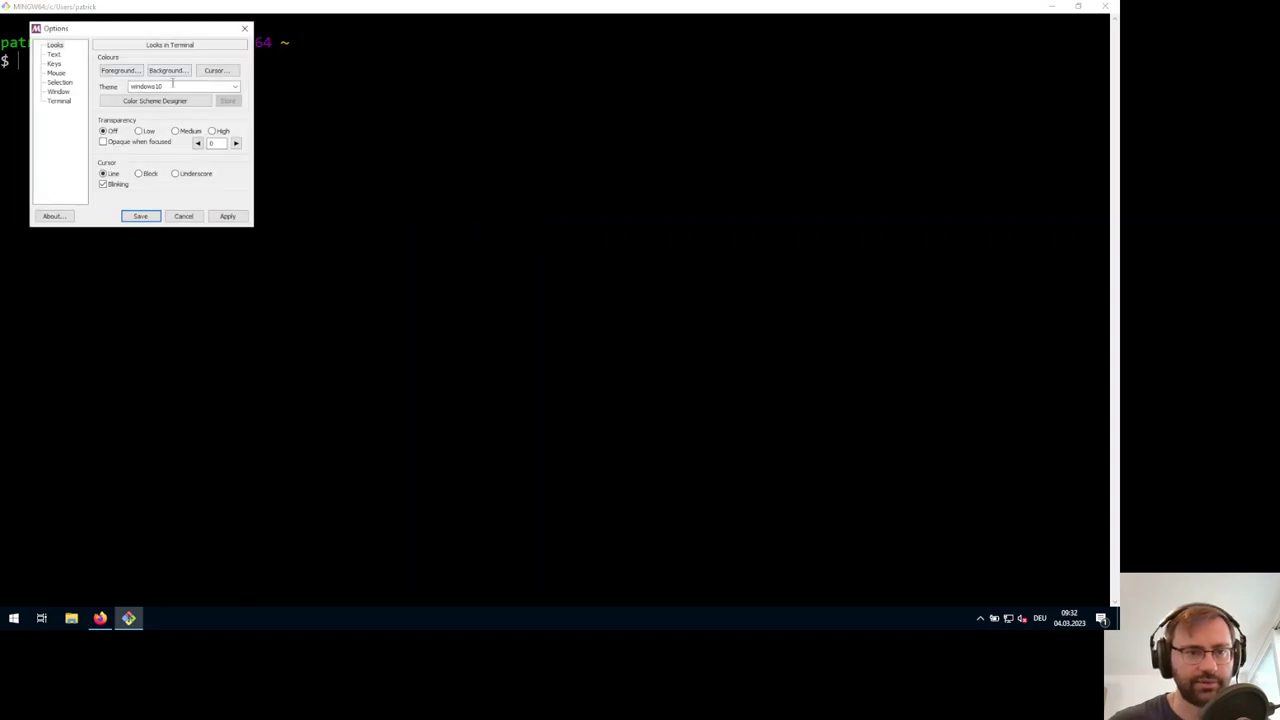
pyautogui.click(223, 85)
pyautogui.click(235, 86)
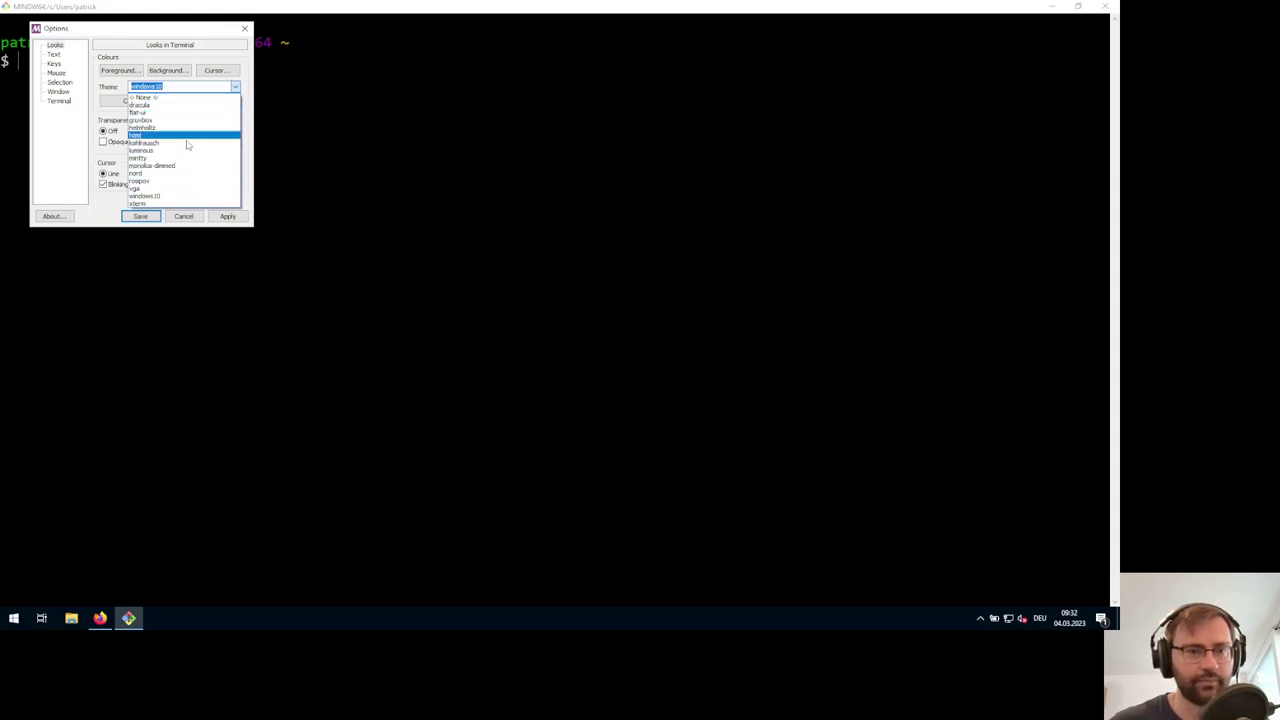
pyautogui.click(109, 204)
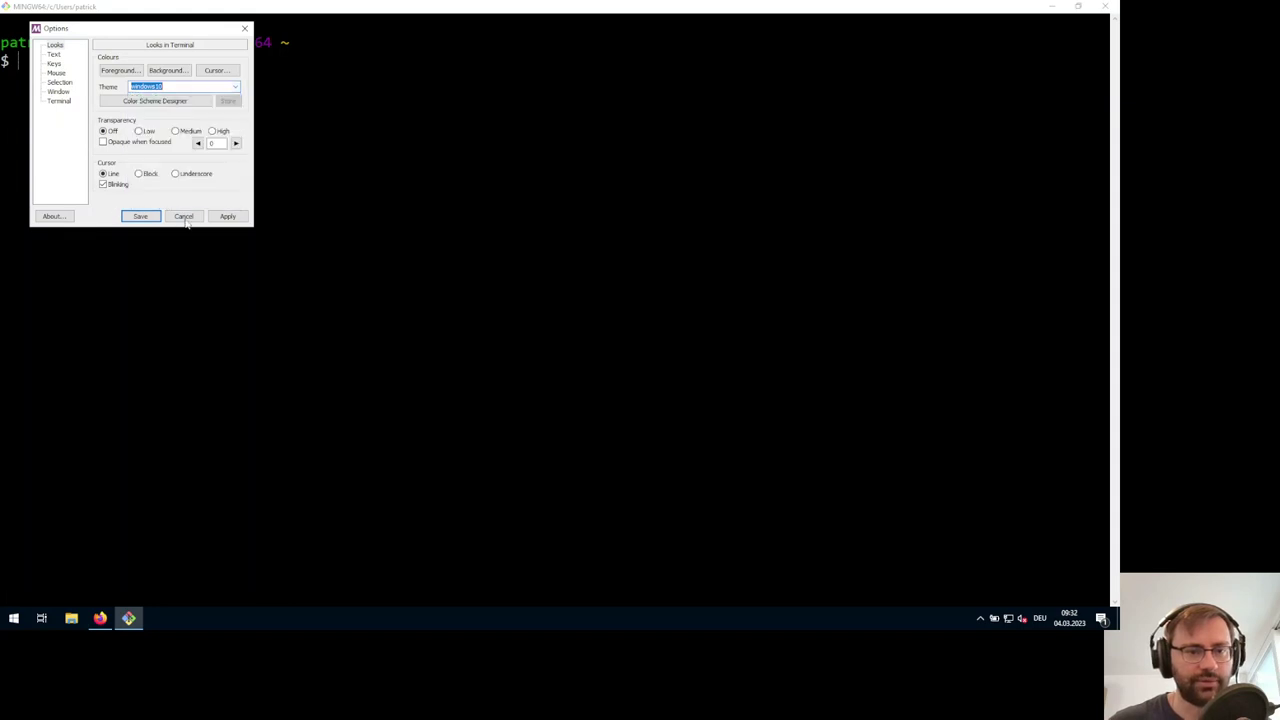
pyautogui.click(140, 216)
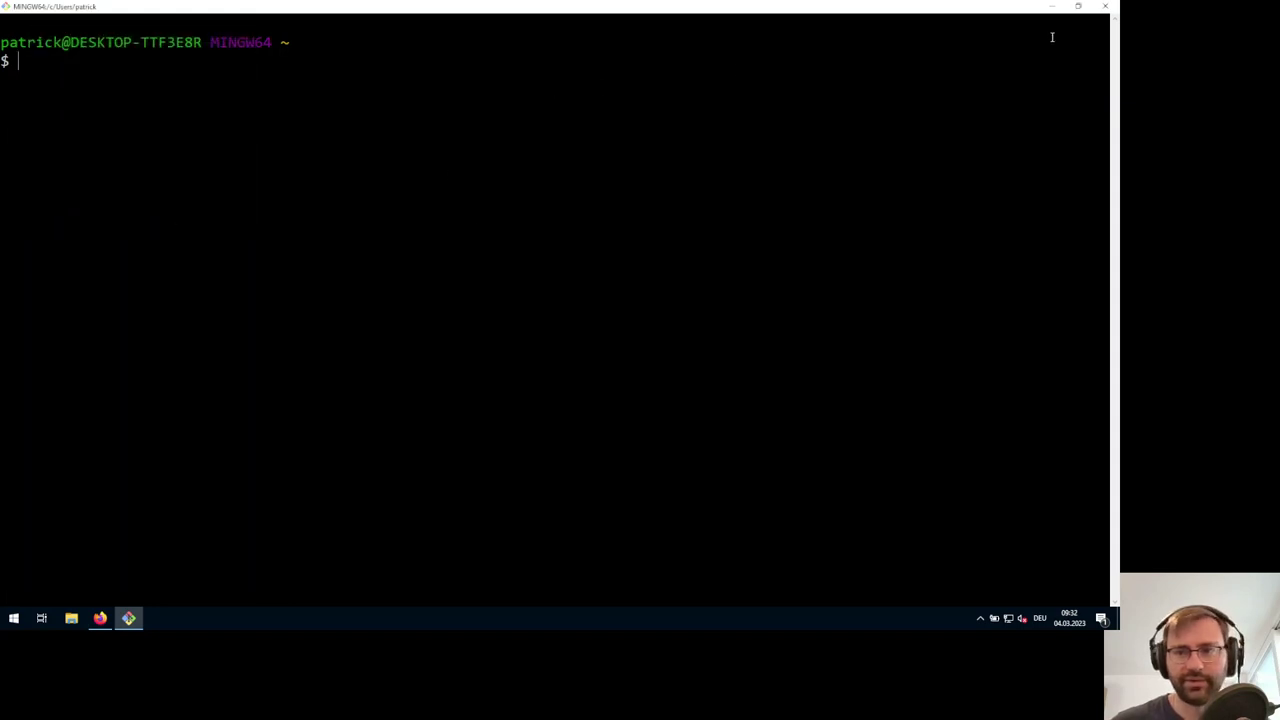
# - Close and reopen Git Bash, reposition its window, and print the working directory with pwd
pyautogui.click(1104, 7)
pyautogui.doubleClick(40, 200)
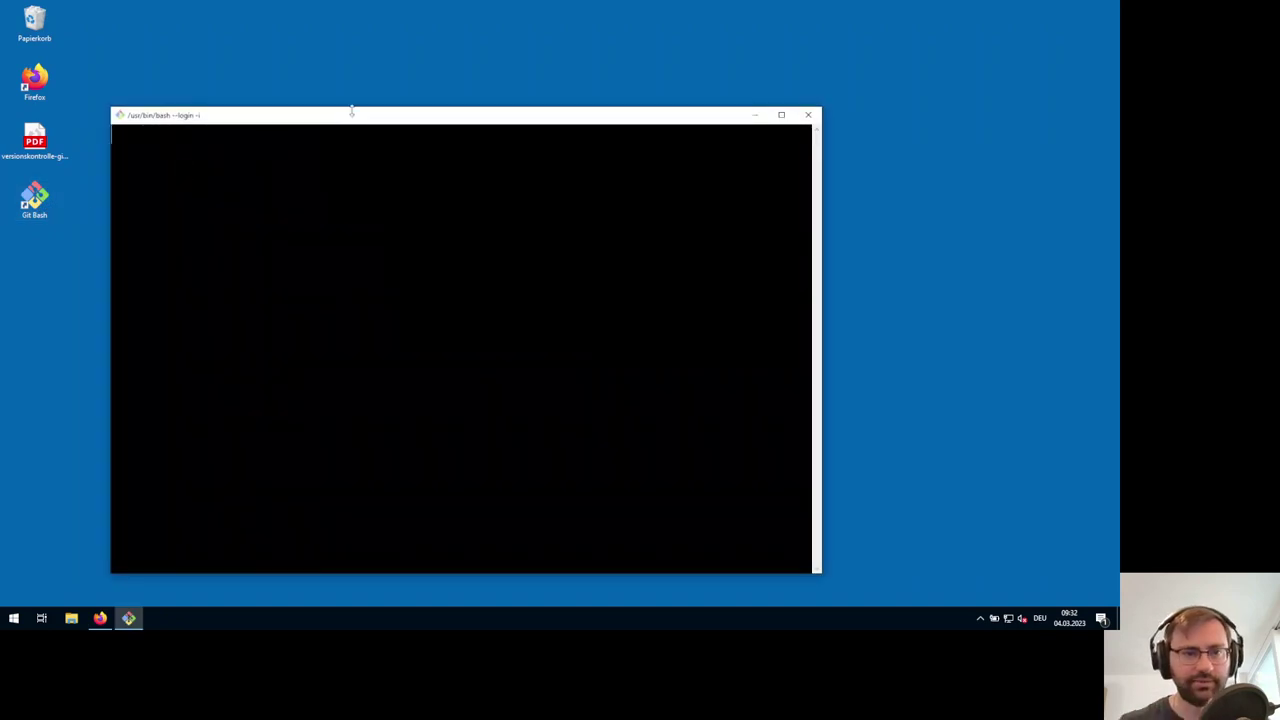
pyautogui.moveTo(380, 118); pyautogui.dragTo(451, 77)
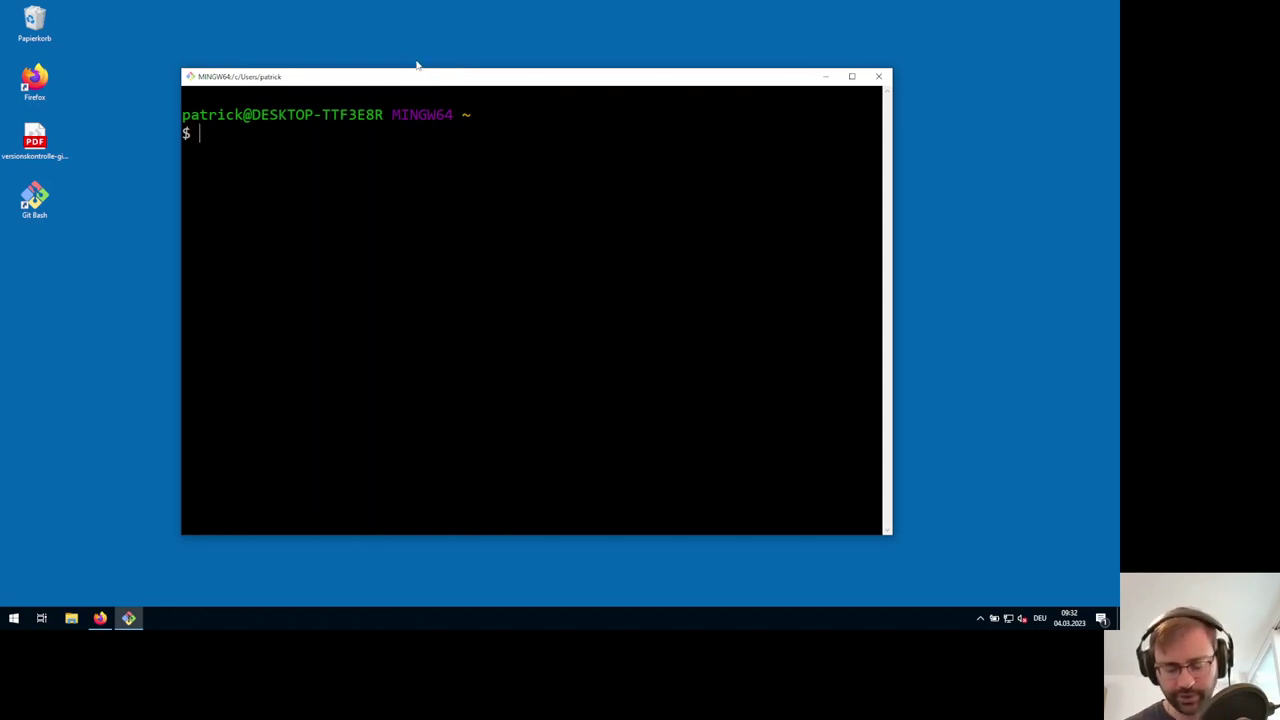
pyautogui.write('pwd')
pyautogui.press('Return')
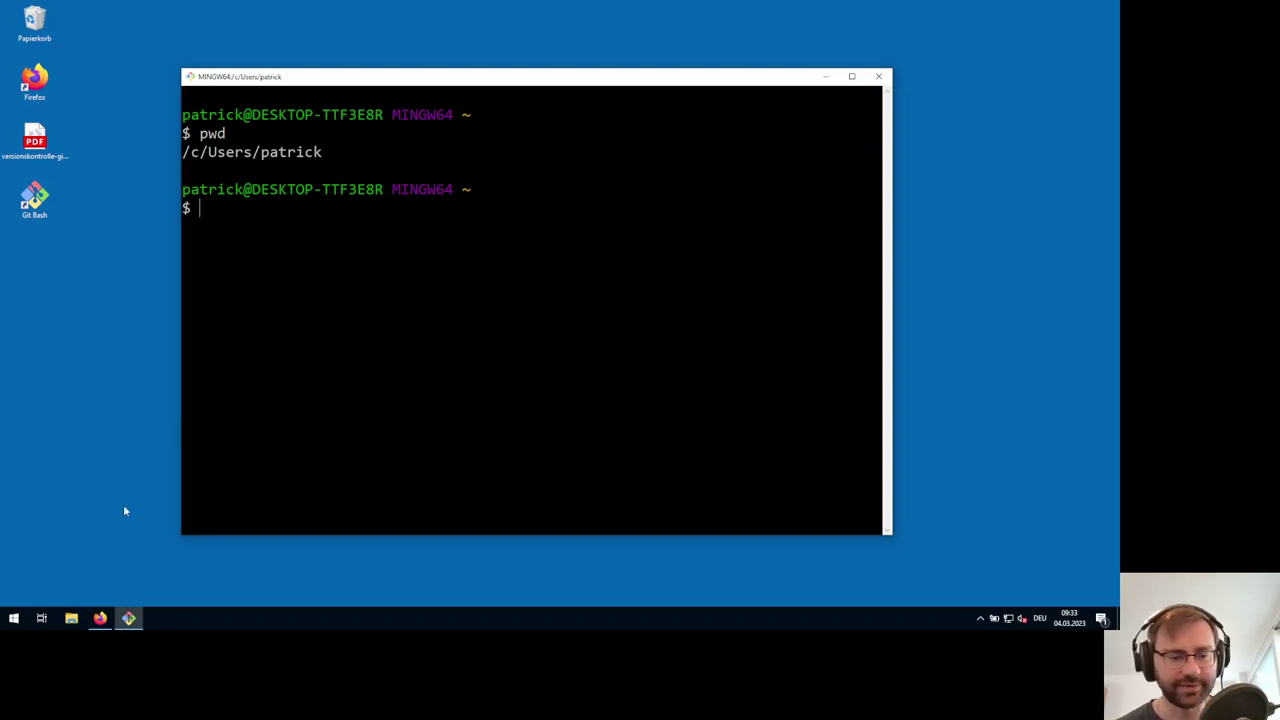
# - Switch to Firefox and show the "Voraussetzungen" slide of the Git PDF in presentation mode
pyautogui.click(100, 618)
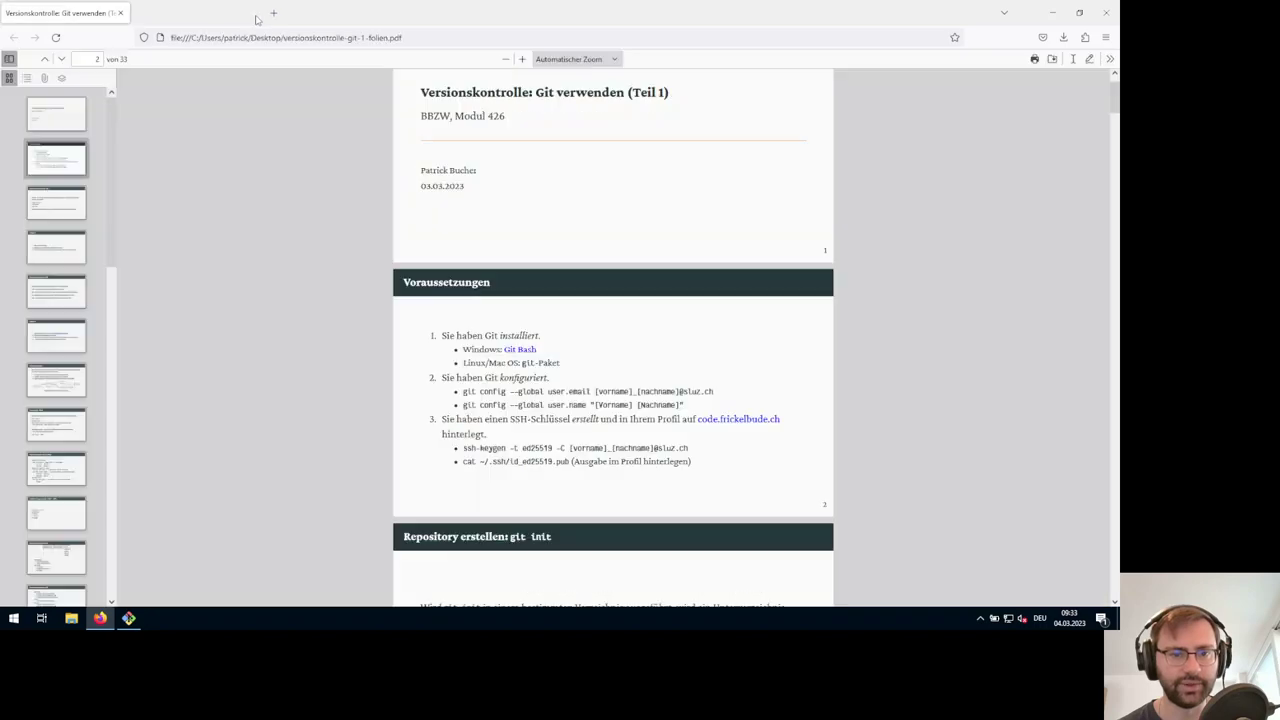
pyautogui.click(251, 13)
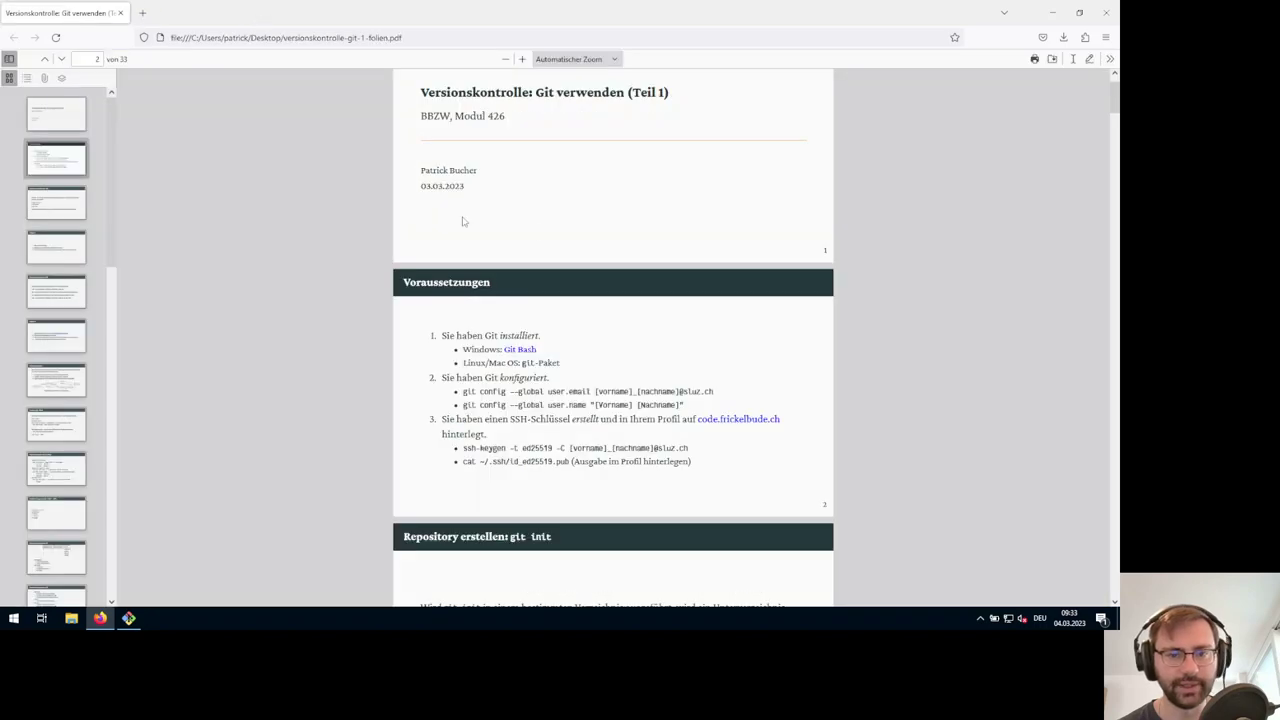
pyautogui.click(1110, 59)
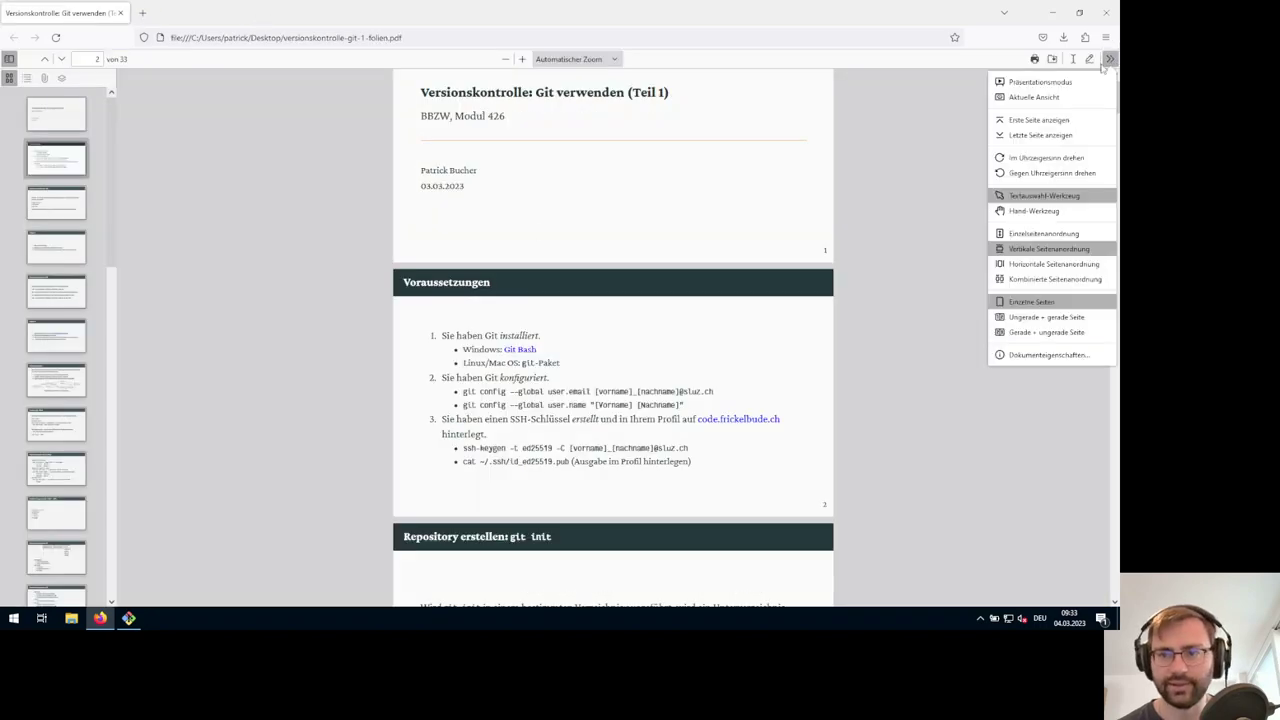
pyautogui.click(1045, 82)
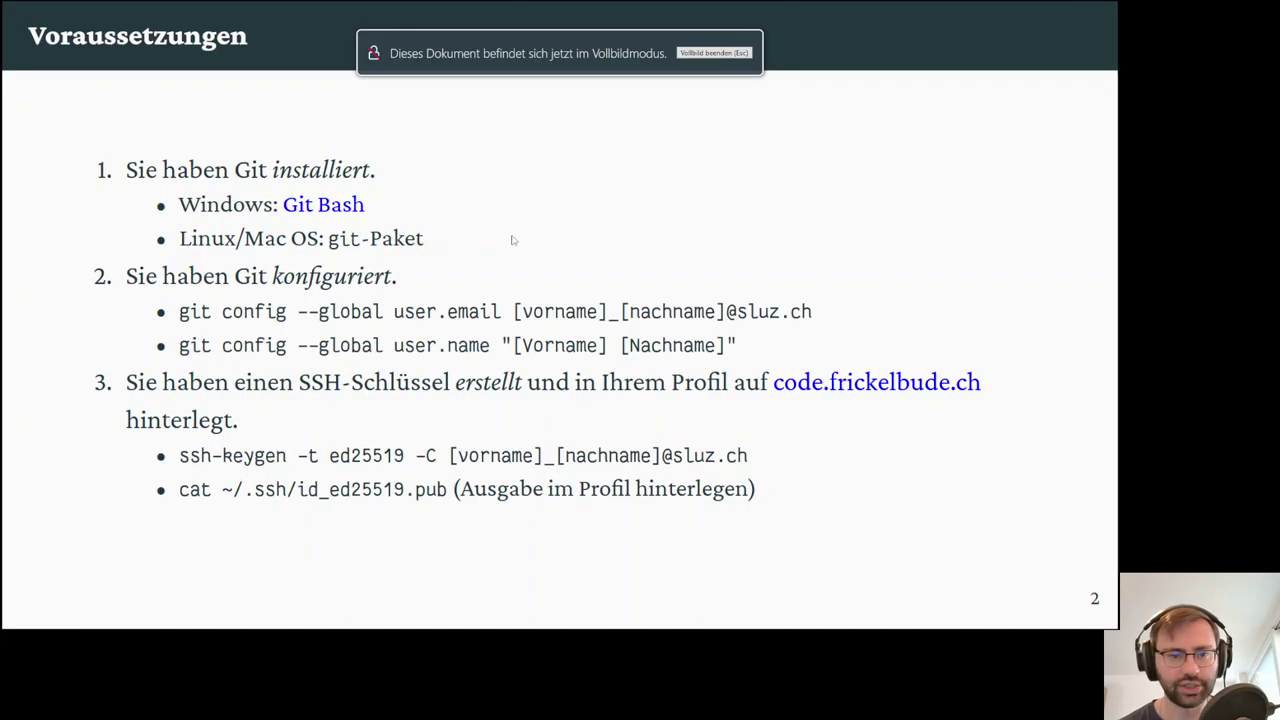